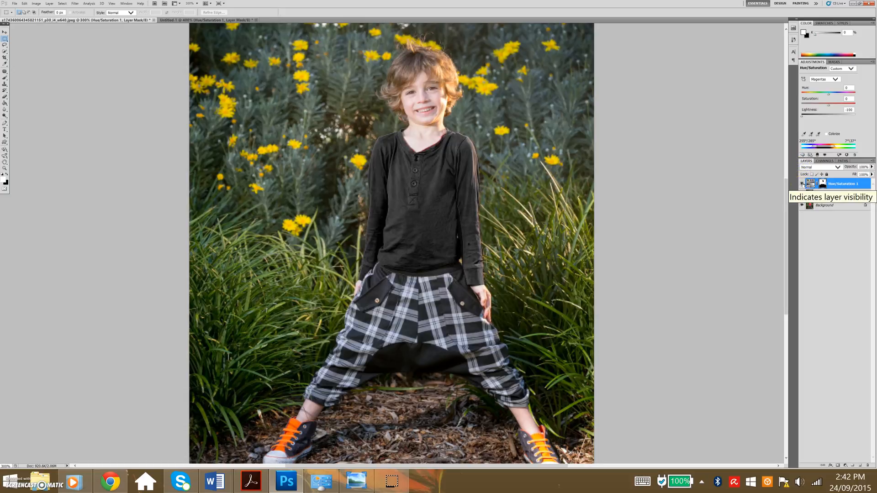
Step: Compare the photo with and without the Hue/Saturation 1 adjustment that darkens the shirt
left_click(803, 184)
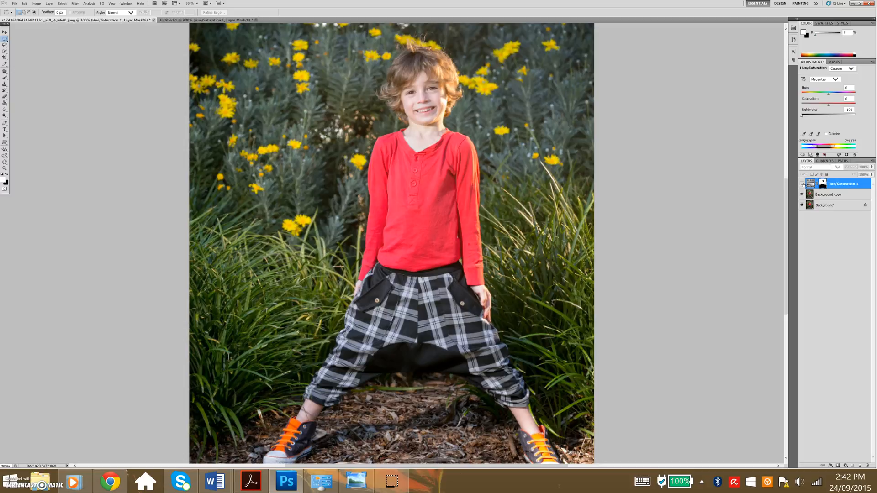
left_click(803, 184)
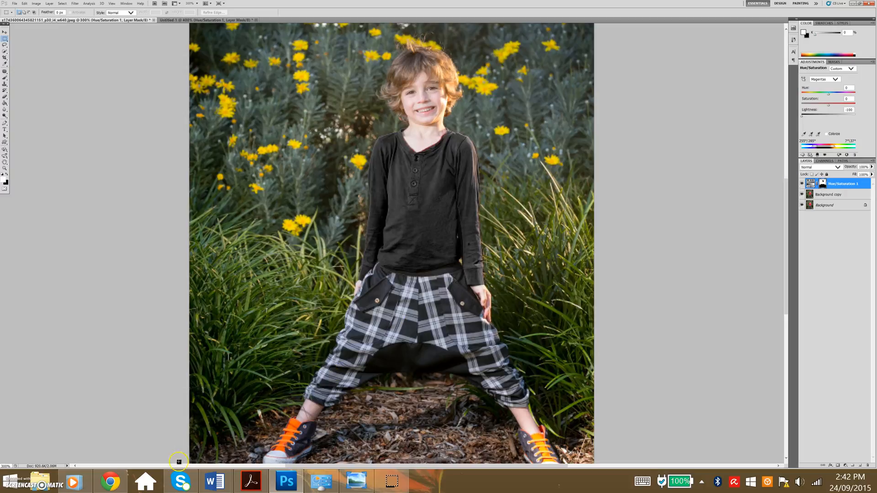
Step: Switch to Chrome and open pixie4u.com in a new tab
left_click(105, 485)
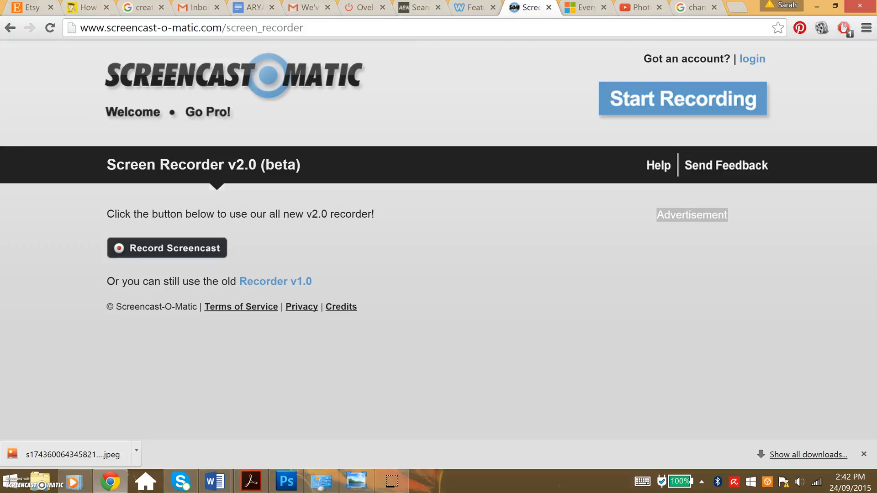
left_click(740, 8)
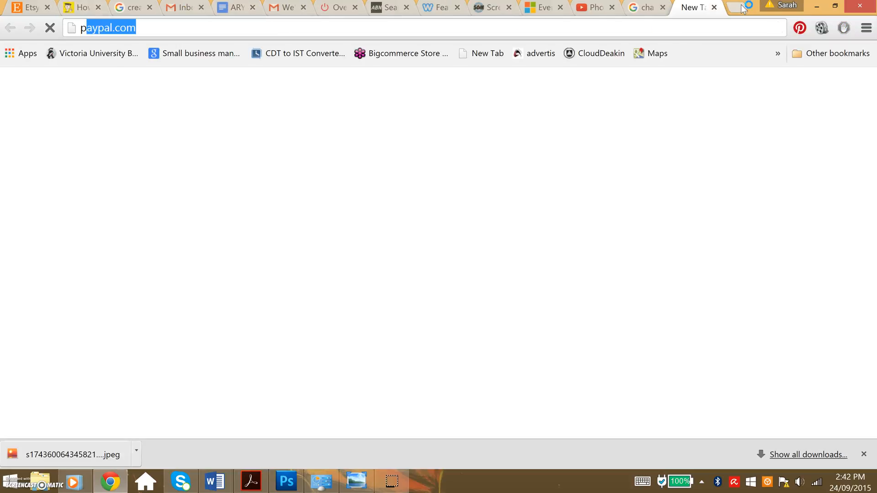
type("pixie4u")
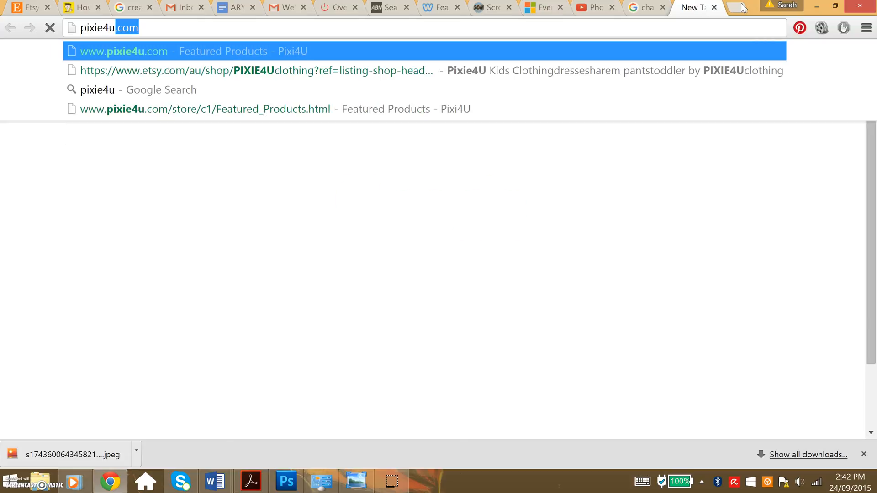
key("Return")
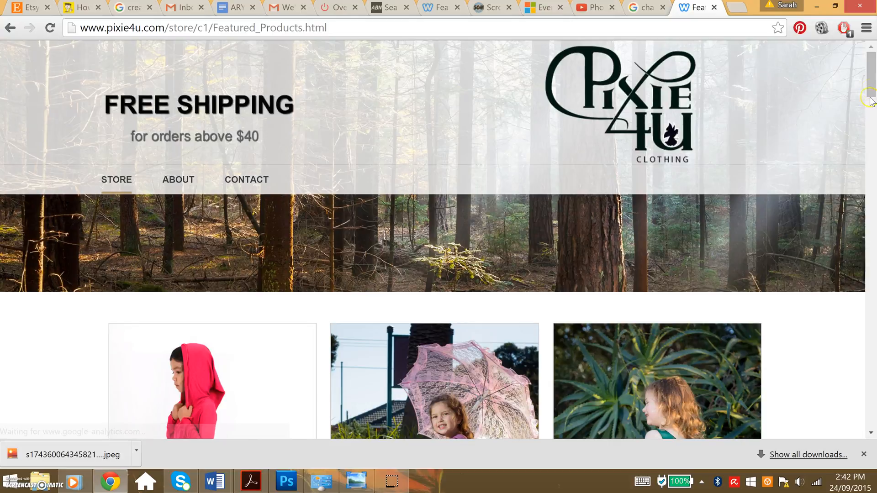
Step: Find the Pixie Harem Buttons Pants - unisex product in the store listing and open its page
left_click(870, 111)
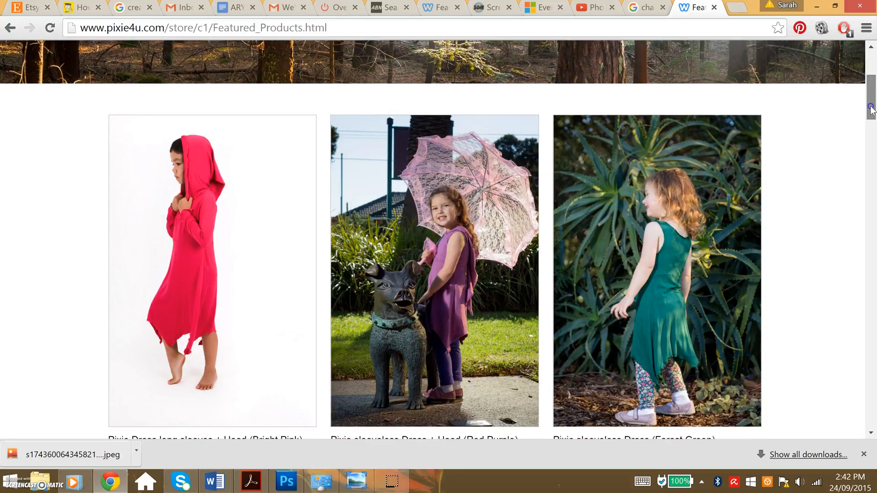
left_click_drag(870, 110, 848, 397)
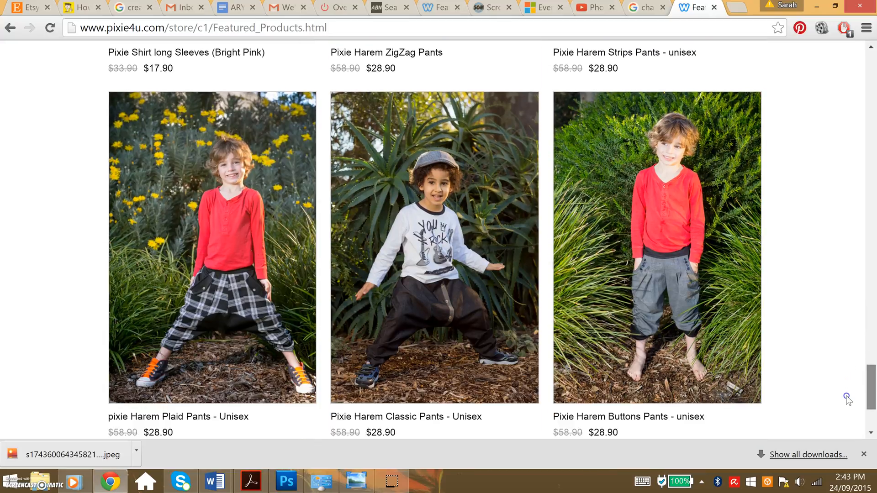
left_click(659, 258)
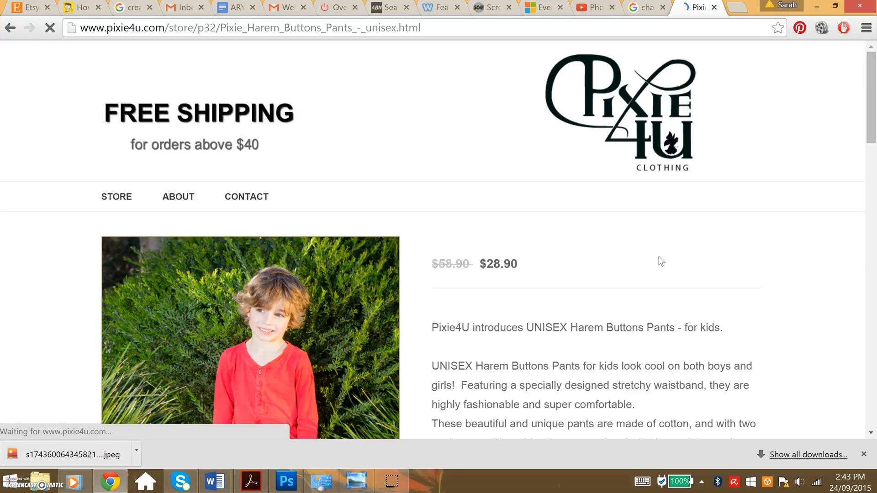
Step: Save the product photo of the boy in the red shirt to the Desktop as a JPEG named Red
left_click_drag(874, 116, 874, 154)
right_click(220, 227)
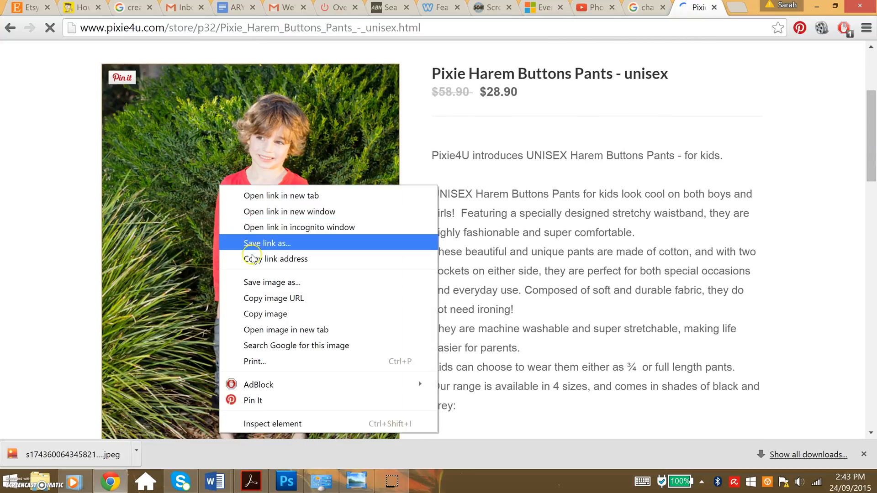
left_click(282, 289)
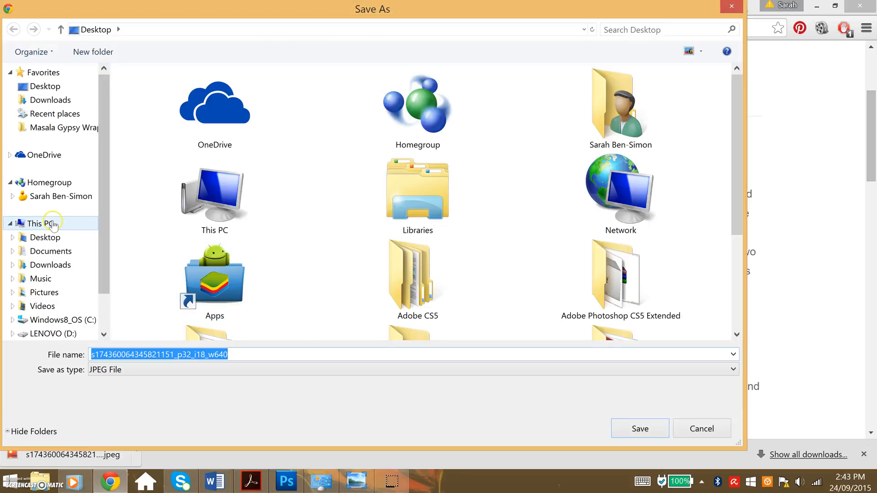
left_click(50, 237)
double_click(215, 351)
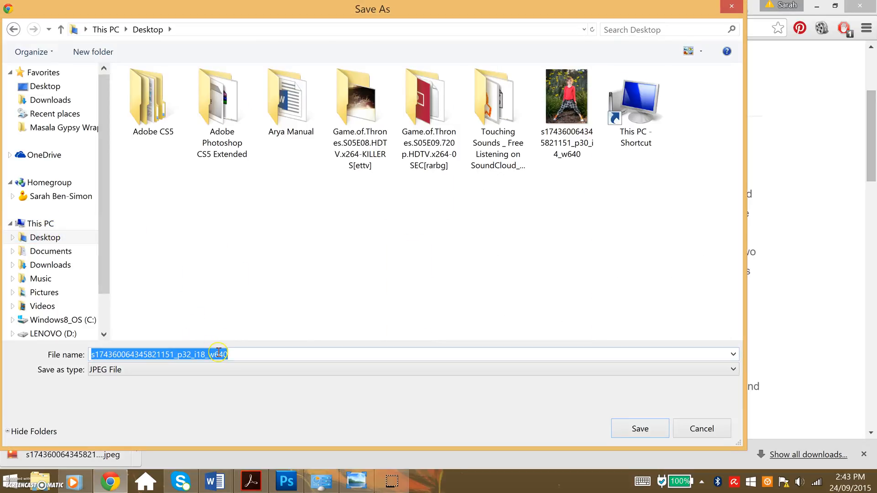
type("Red")
key("Return")
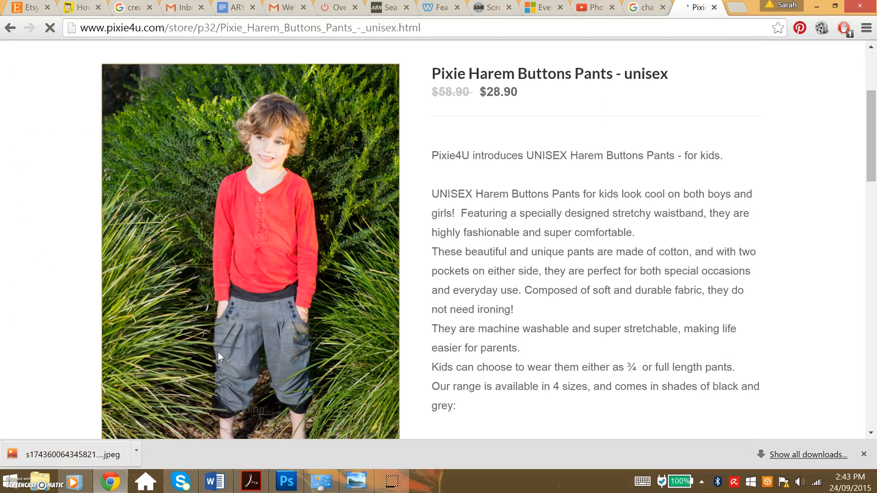
Step: Switch to Photoshop, open the Red image from the Desktop, and enlarge it to 300%
left_click(276, 483)
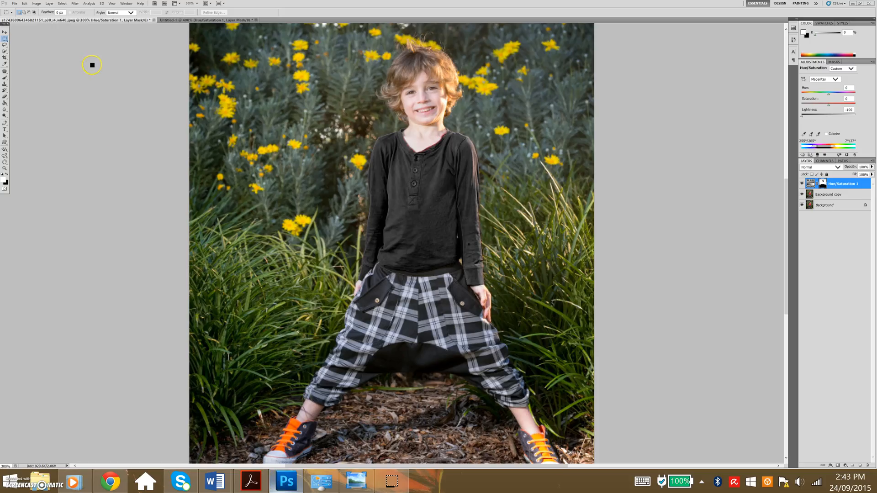
left_click(15, 6)
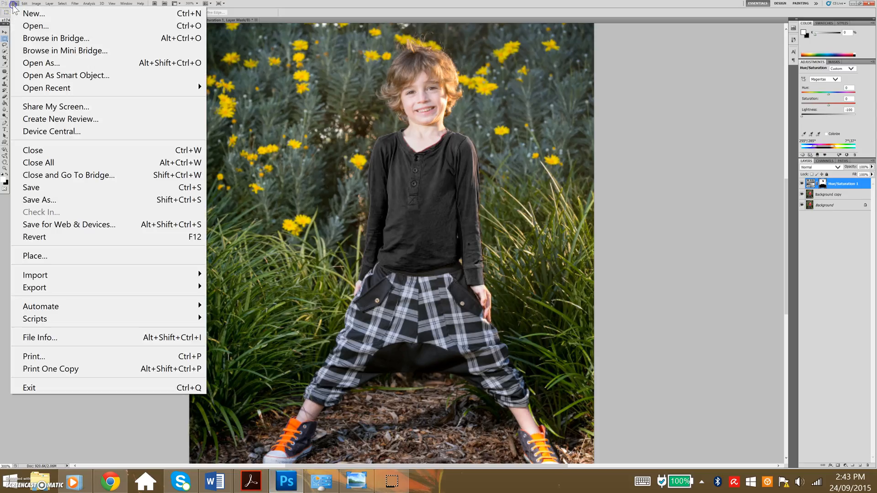
left_click(27, 25)
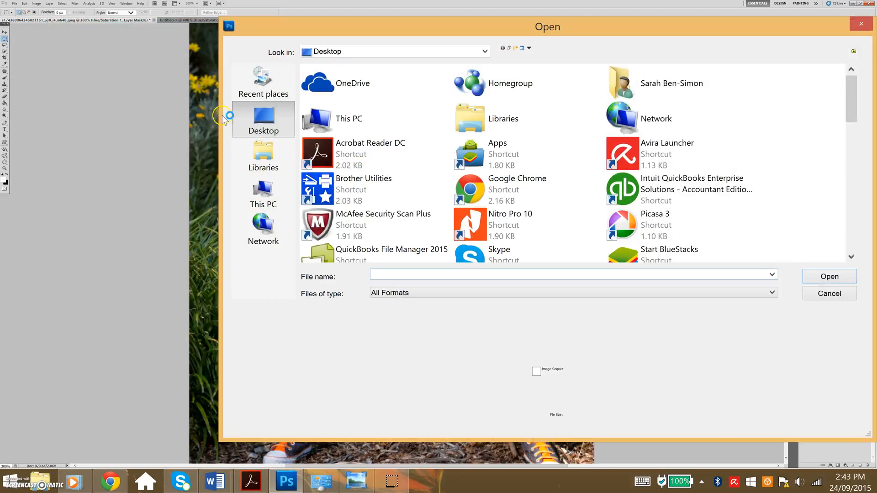
left_click_drag(845, 120, 848, 264)
double_click(411, 164)
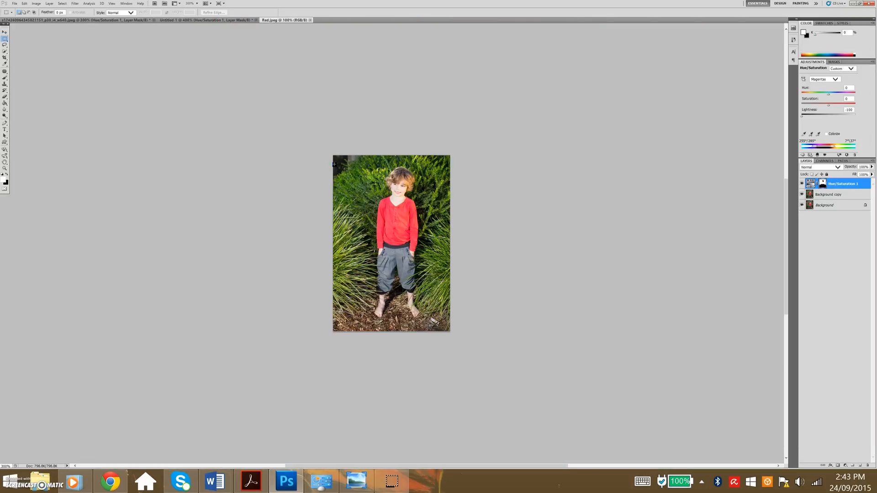
key("ctrl+plus")
key("ctrl+plus")
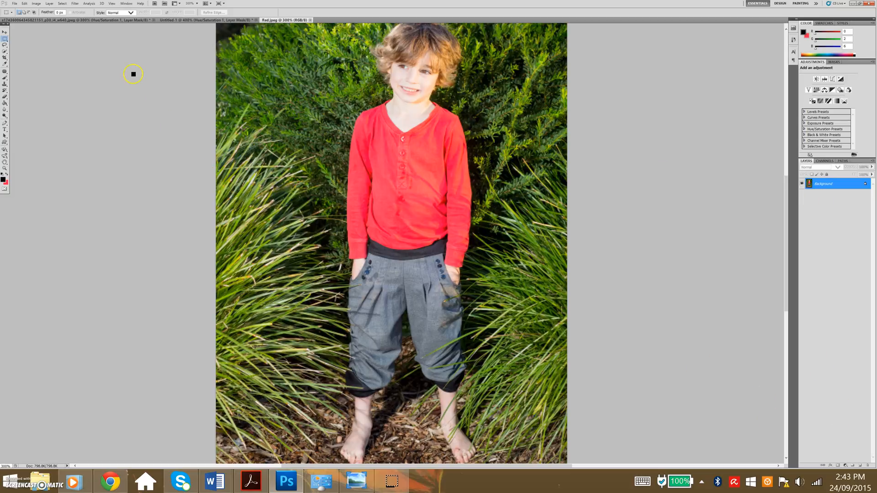
Step: Look at the grey shirt cutout and the plaid pants photo in the other open documents, and return to Red.jpeg
left_click(209, 20)
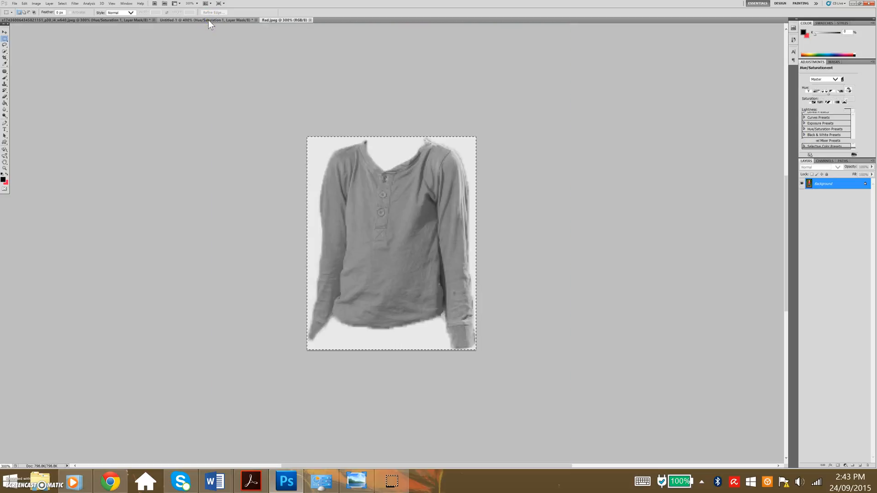
left_click(118, 22)
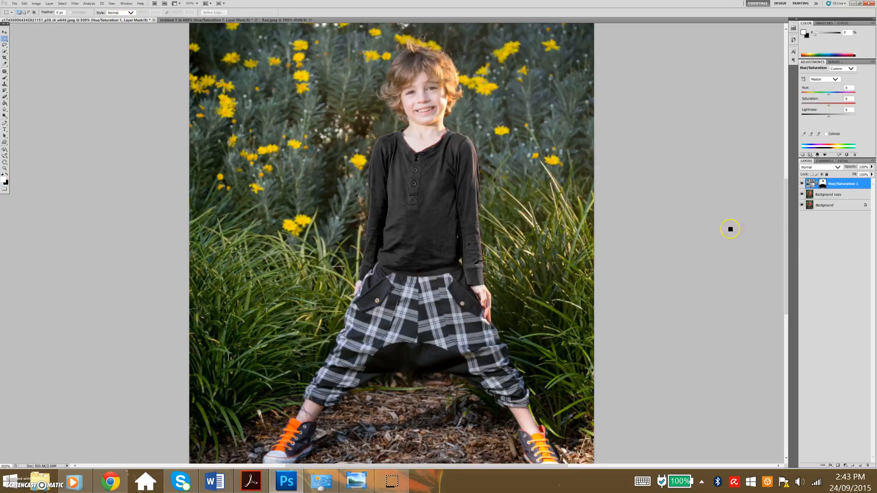
left_click(281, 20)
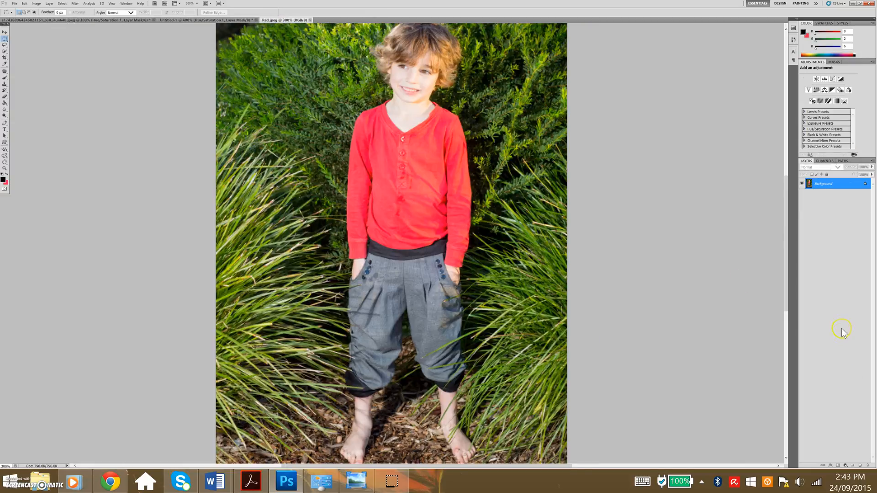
Step: Duplicate the Background layer of Red.jpeg and name the copy Black
left_click_drag(839, 184, 859, 466)
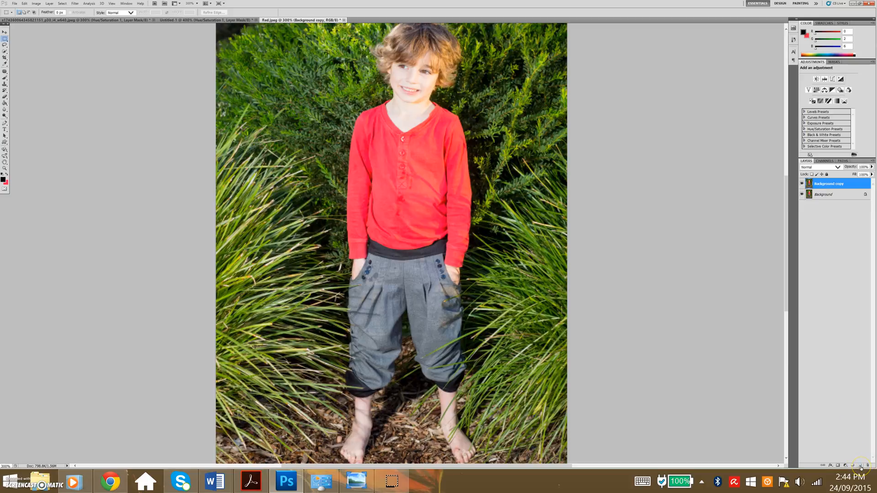
double_click(829, 184)
type("Black")
key("Return")
Step: Rename the duplicated layer as Grey
left_click(818, 185)
right_click(819, 185)
double_click(818, 184)
type("Grey")
key("Return")
Step: Add a Hue/Saturation adjustment layer above the Grey layer and set its preset to Custom
left_click(845, 465)
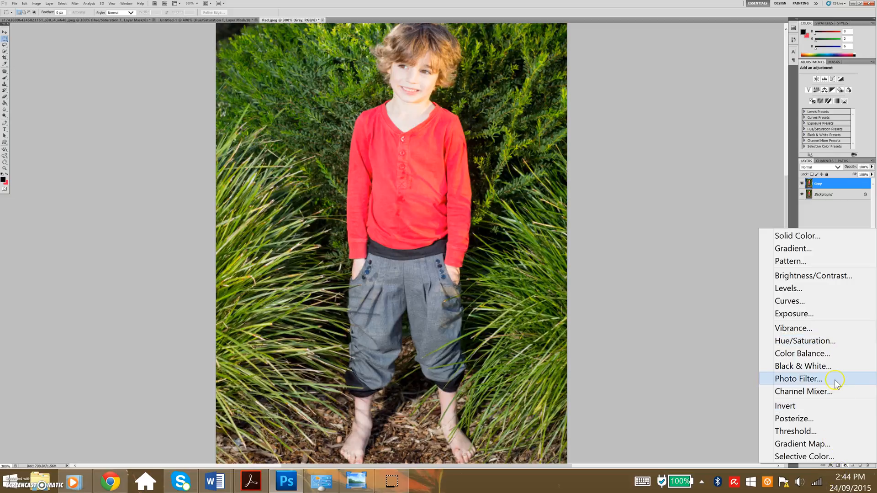
left_click(826, 342)
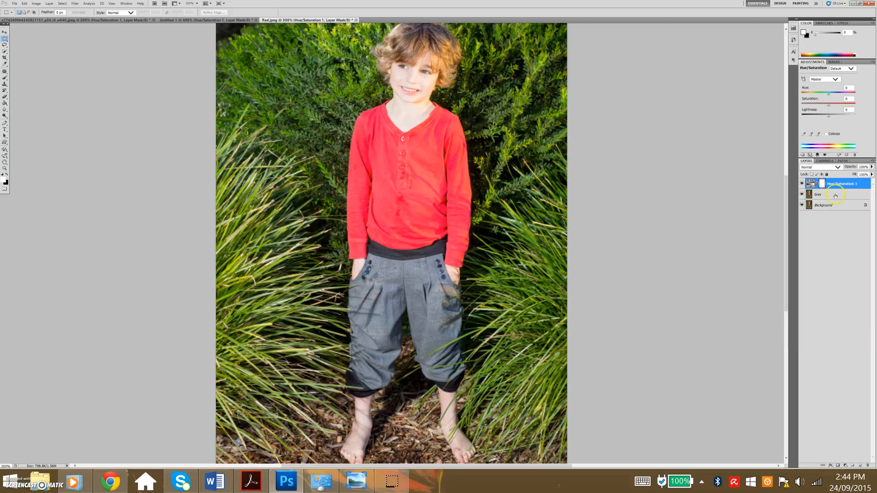
left_click(845, 71)
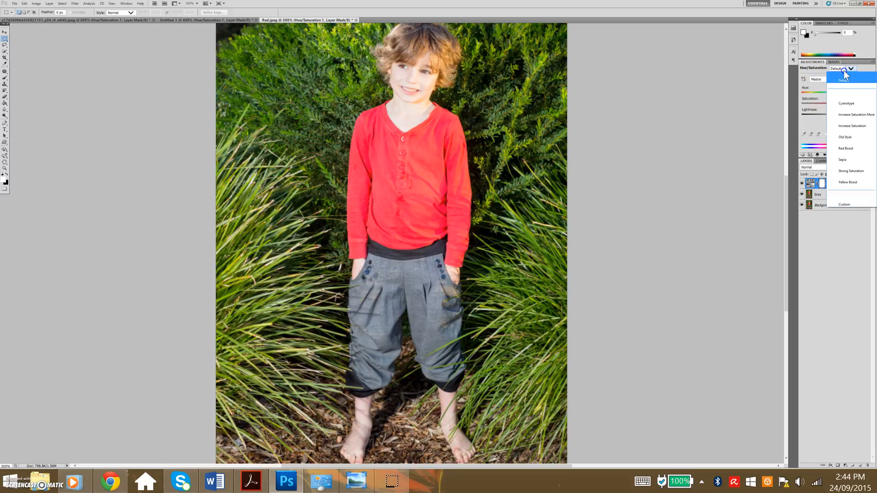
left_click(842, 200)
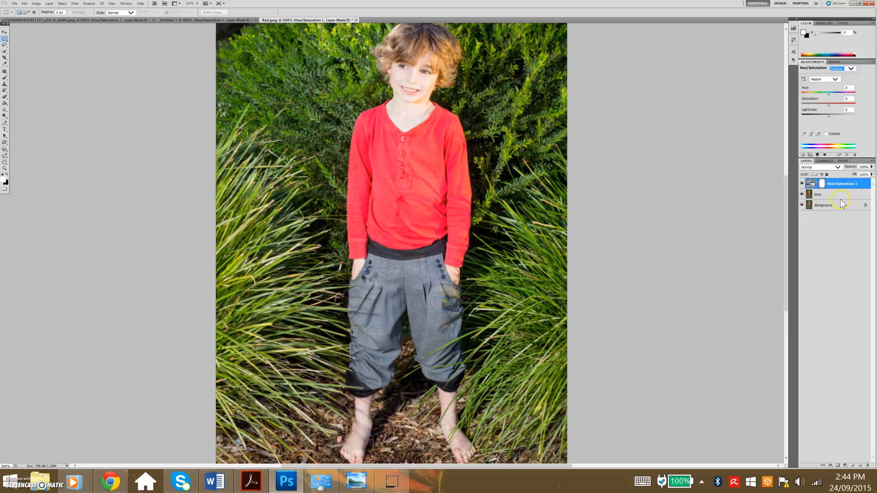
Step: Restrict the adjustment to the Magentas range and add the red shirt's colour to it with the Add to Sample eyedropper
left_click(825, 78)
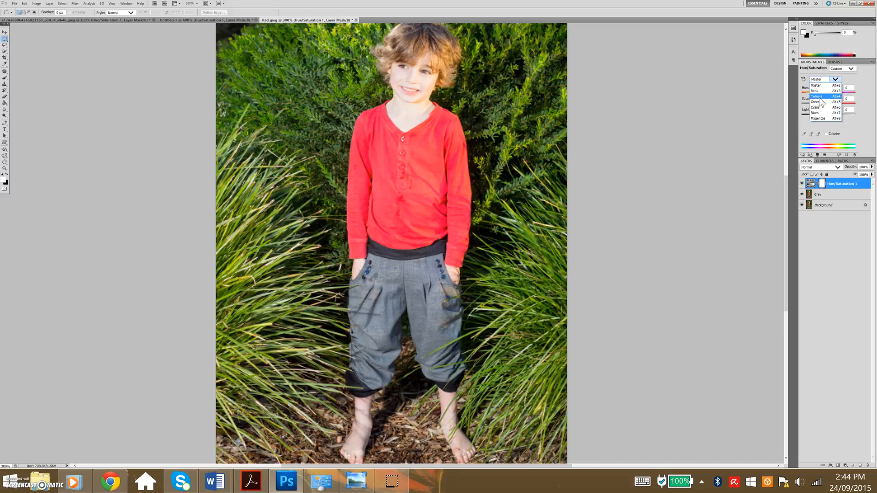
left_click(818, 119)
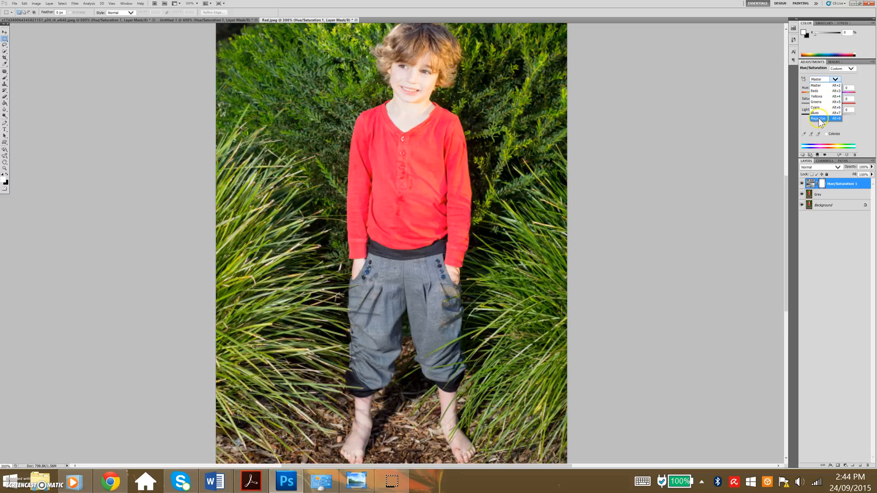
left_click(818, 118)
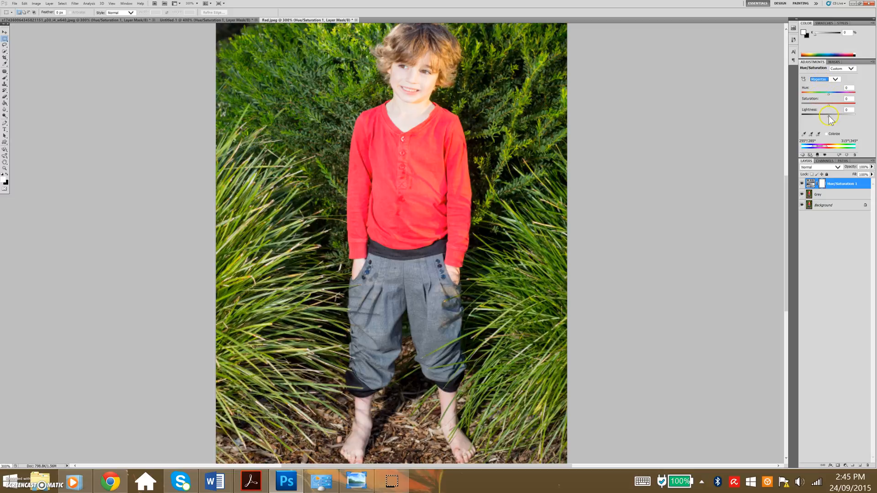
left_click(809, 135)
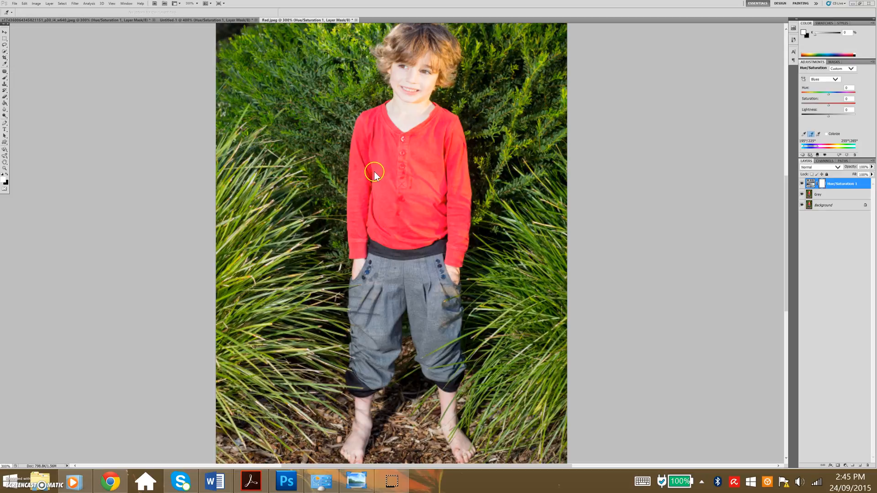
left_click(447, 151)
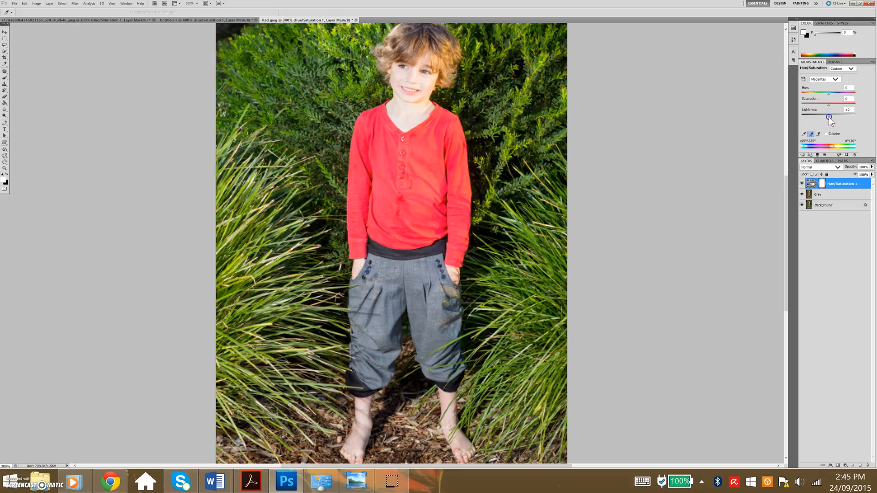
Step: Try whitening the shirt with Magentas lightness values of +100 and +85
left_click_drag(824, 116, 851, 117)
mouse_move(847, 115)
left_mouse_down()
mouse_move(808, 122)
mouse_move(856, 119)
left_mouse_up()
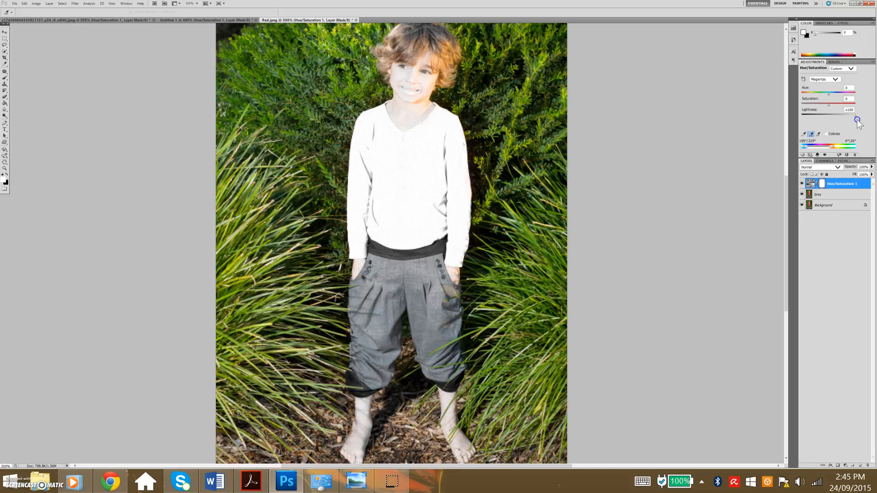
left_click_drag(854, 121, 852, 122)
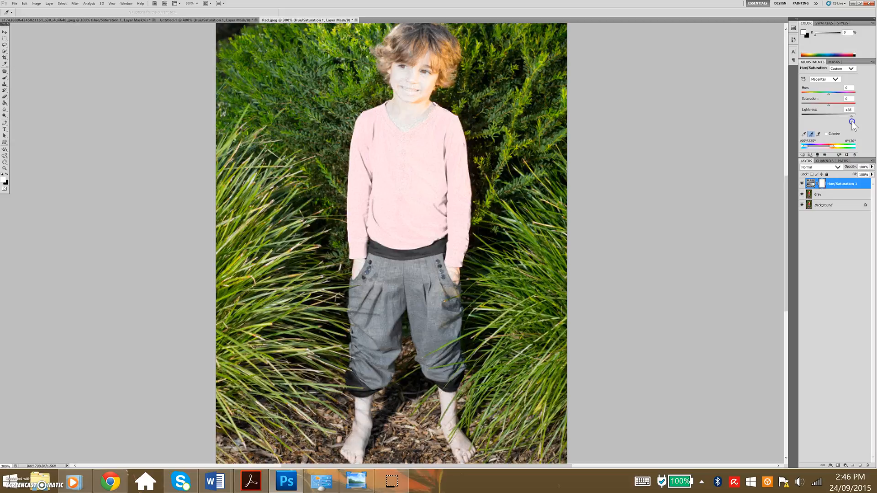
Step: Set the Magentas lightness to +1 and shift the hue to the negative side until the shirt turns blue
left_click_drag(852, 121, 829, 127)
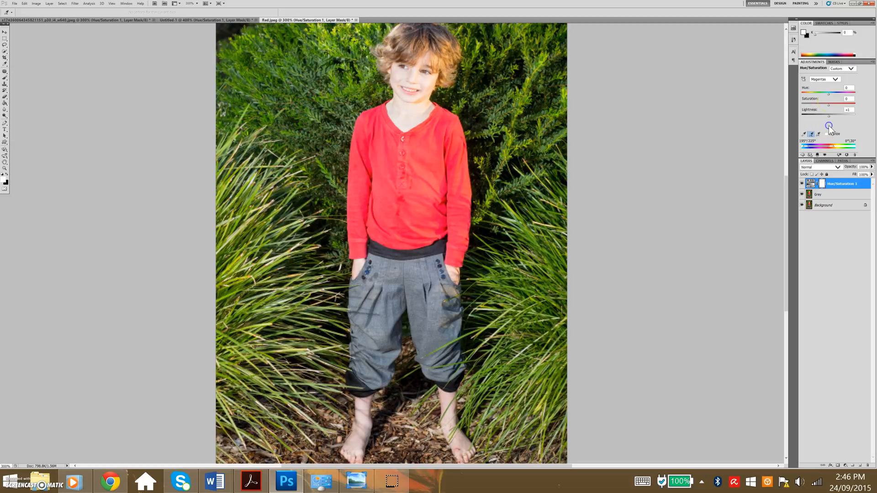
left_click_drag(825, 95, 810, 95)
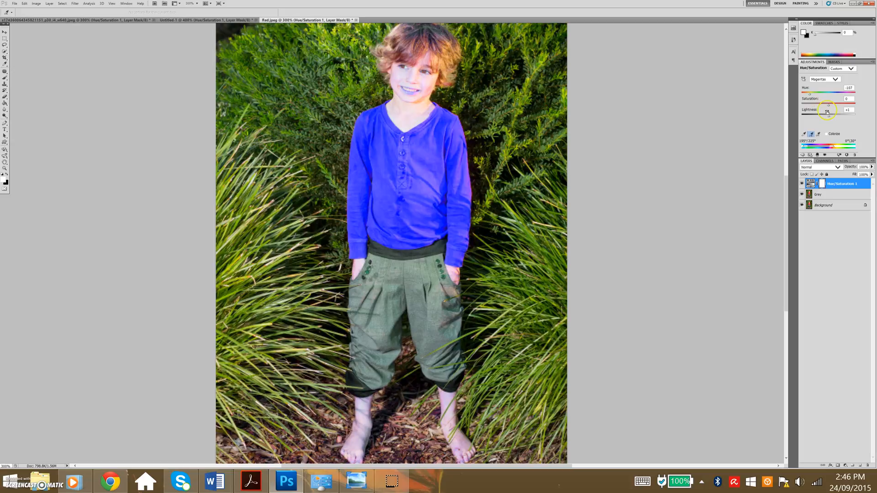
Step: Try muting the blue shirt with Magentas saturation values of -46 and -4 and a lightness of -8
left_click_drag(828, 105, 822, 107)
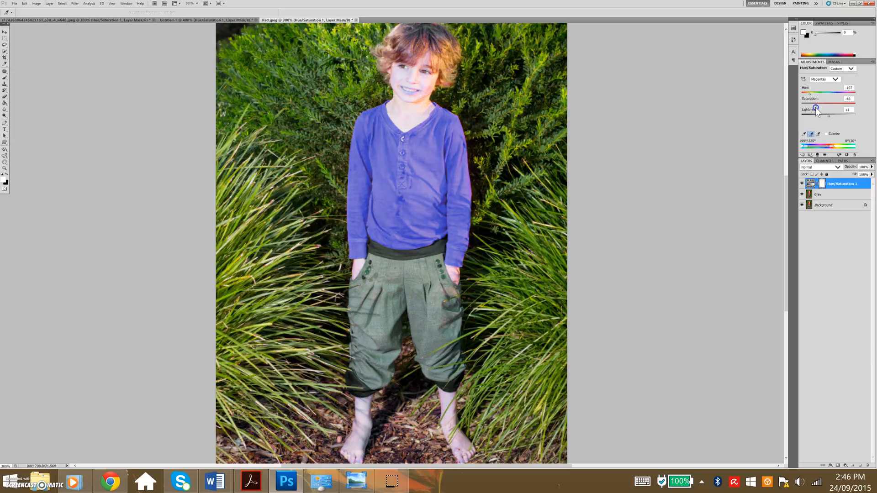
left_click_drag(813, 109, 826, 110)
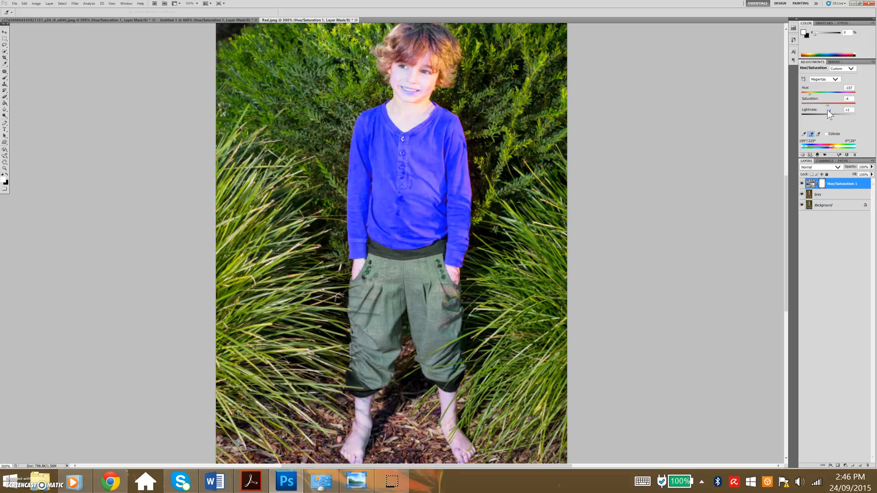
left_click_drag(828, 116, 826, 116)
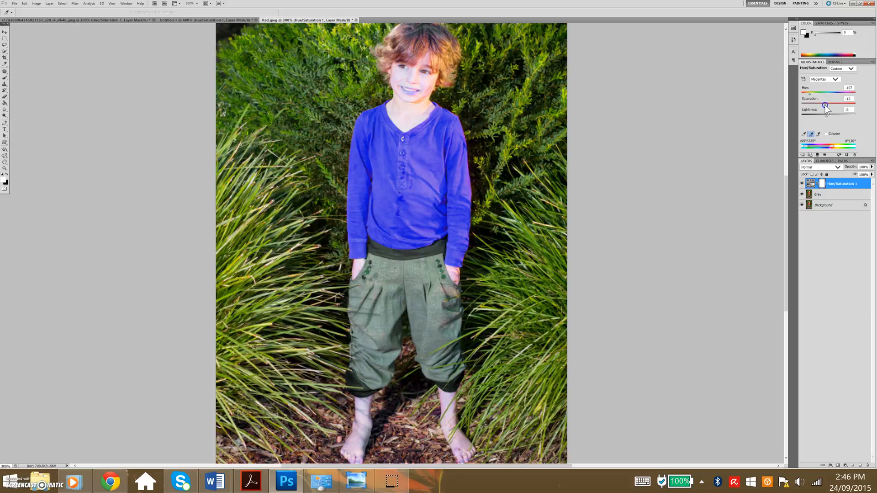
Step: Turn the shirt dark grey by setting the Magentas saturation to -97, lightness to about -39 and hue to -122
left_click_drag(820, 116, 803, 106)
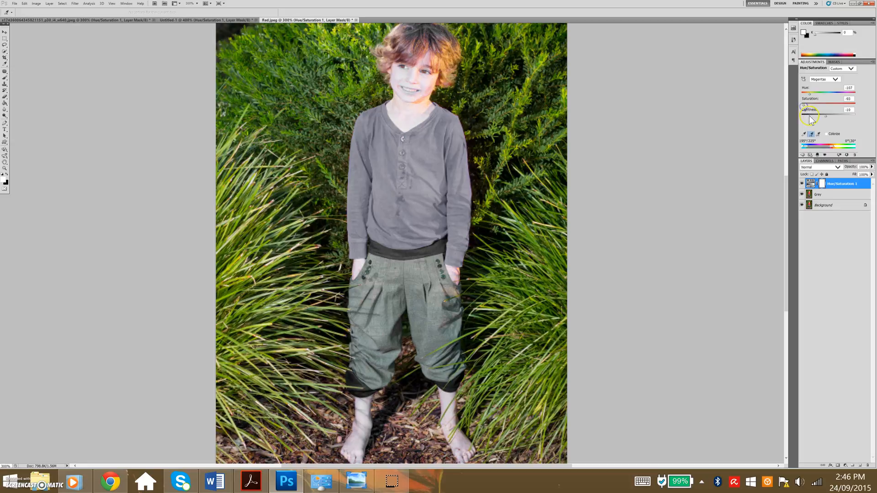
left_click(804, 106)
left_click_drag(804, 105, 801, 105)
left_click(826, 116)
mouse_move(830, 116)
left_mouse_down()
mouse_move(837, 117)
mouse_move(819, 120)
left_mouse_up()
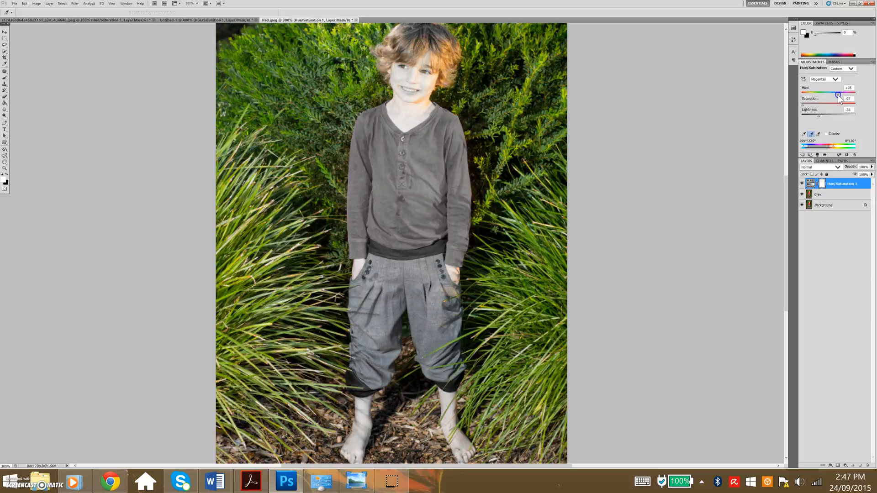
mouse_move(814, 95)
left_mouse_down()
mouse_move(840, 96)
mouse_move(809, 97)
left_mouse_up()
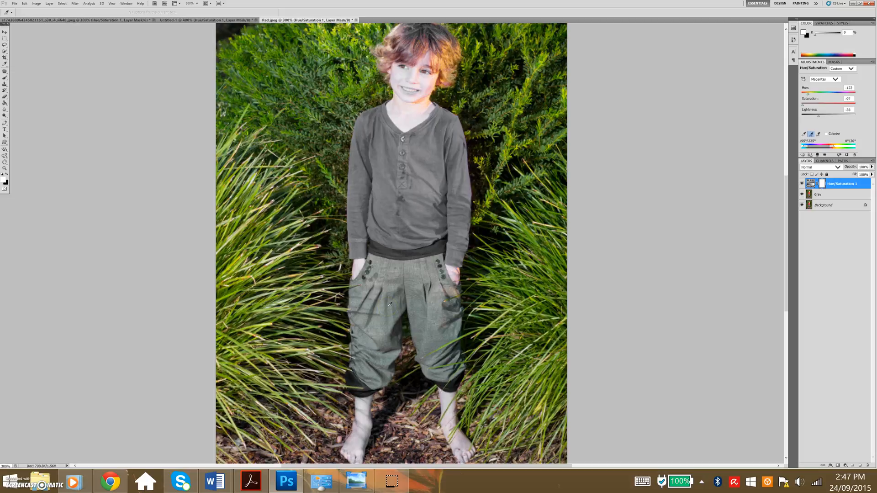
left_click(402, 147)
left_click(400, 105)
left_click(343, 65)
left_click(418, 226)
Step: Try removing the adjustment from the boy's head and neck by clearing a Lasso selection on the layer mask
left_click(5, 45)
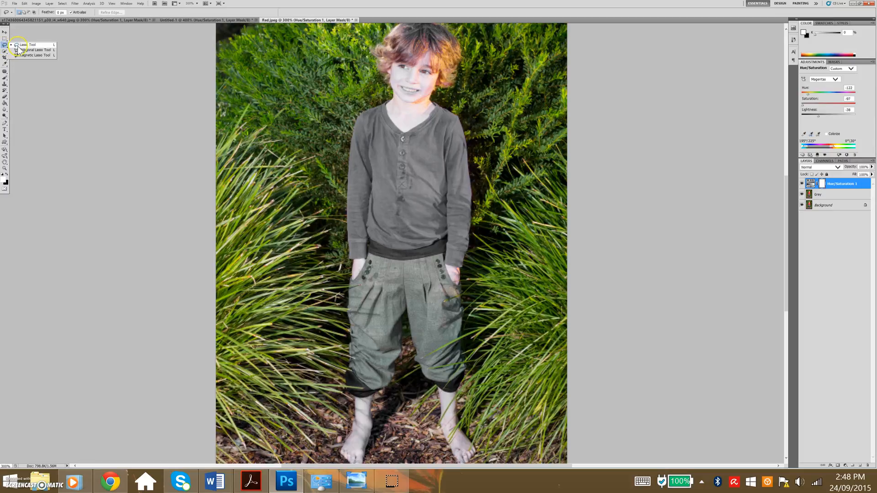
left_click(19, 46)
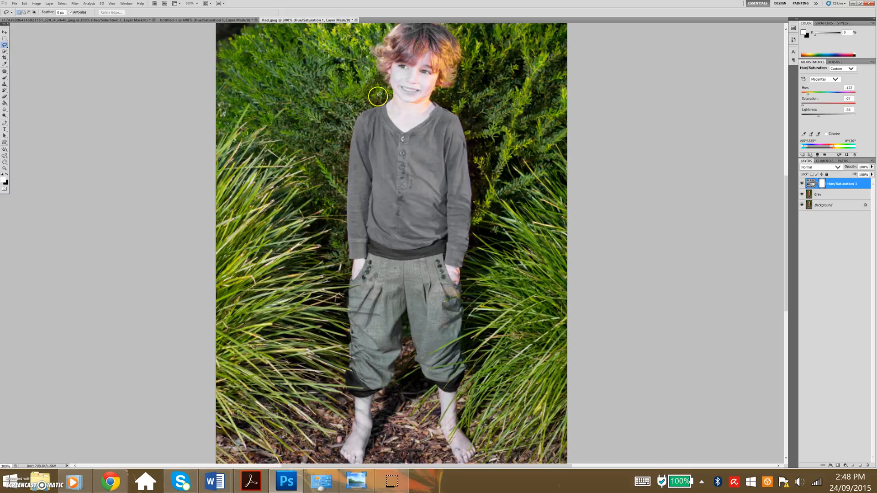
mouse_move(387, 101)
left_mouse_down()
mouse_move(412, 130)
mouse_move(433, 101)
mouse_move(452, 94)
mouse_move(472, 72)
mouse_move(460, 36)
mouse_move(417, 18)
mouse_move(375, 33)
mouse_move(362, 53)
mouse_move(387, 105)
left_mouse_up()
key("Delete")
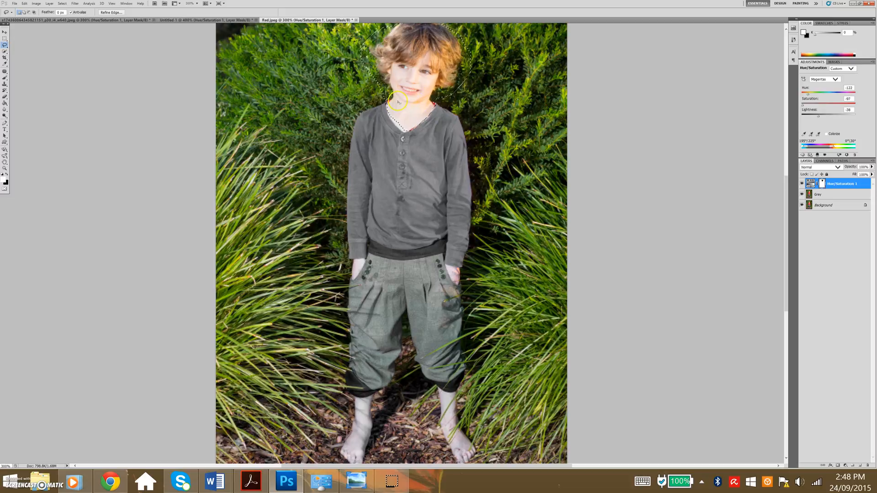
key("ctrl+z")
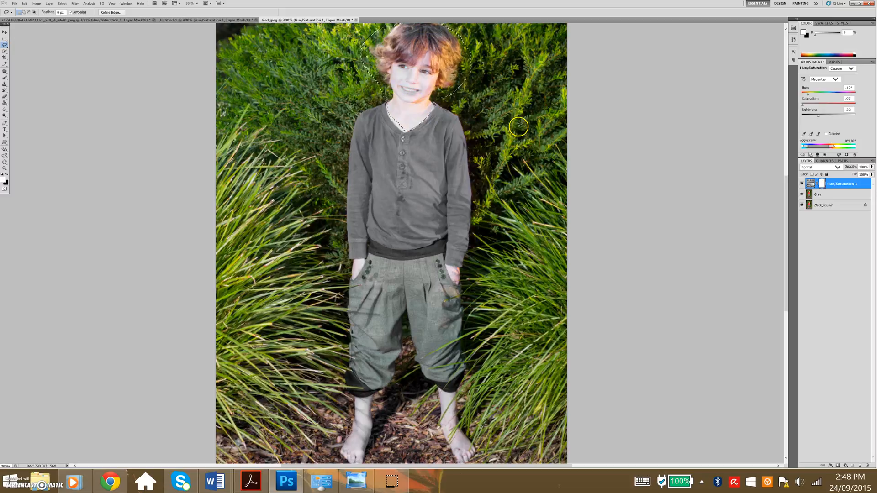
key("ctrl+d")
Step: Try isolating the boy's face, hair and neck with the Quick Selection tool, subtracting excess areas with a smaller brush
left_click(4, 51)
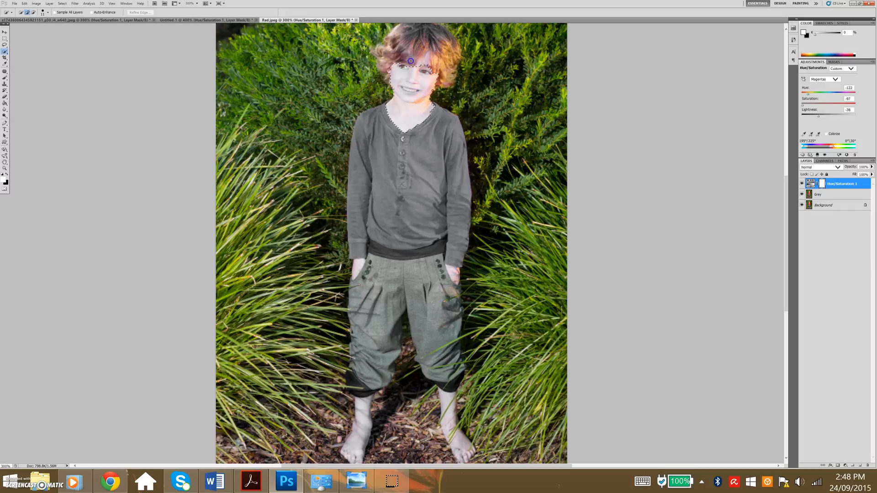
left_click_drag(459, 81, 462, 82)
left_click(33, 12)
left_click(48, 13)
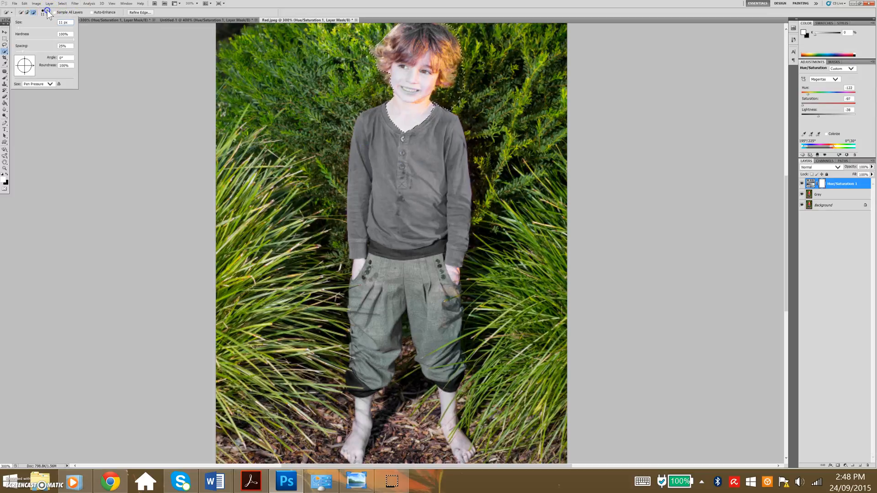
left_click_drag(18, 25, 17, 27)
left_click_drag(385, 101, 391, 99)
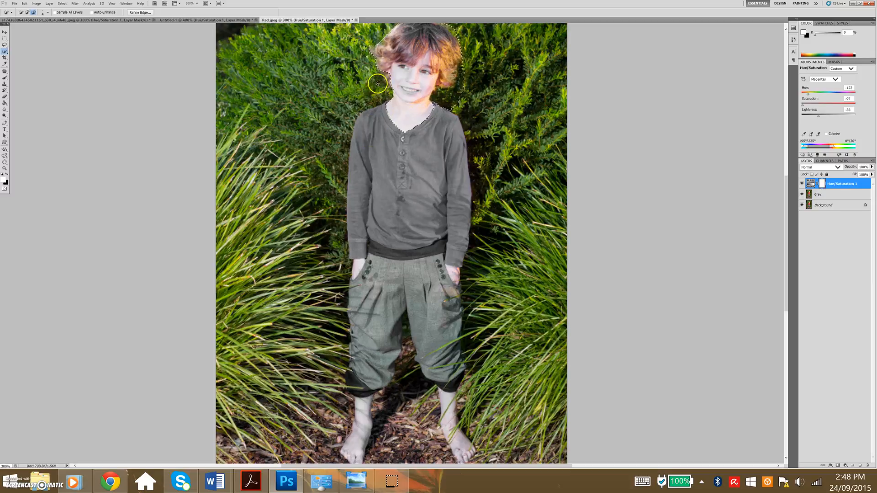
left_click(5, 39)
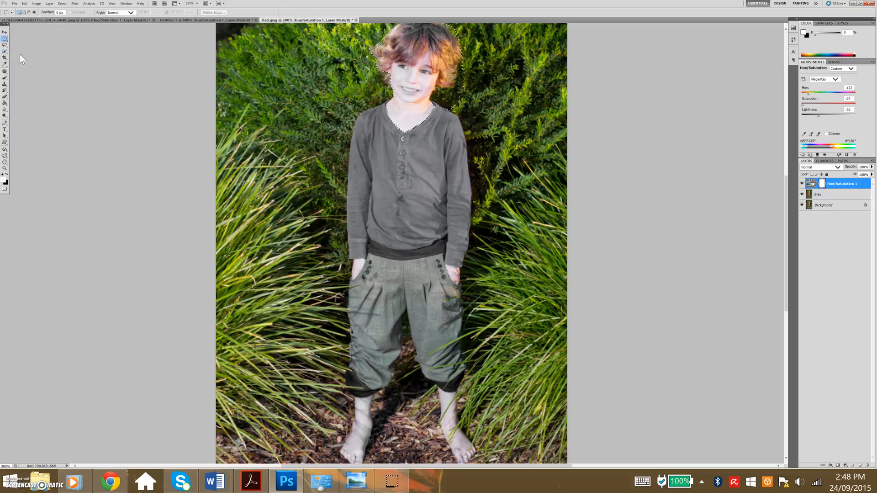
left_click(35, 86)
Step: Erase the adjustment from the boy's face, hair and feet on the layer mask using an enlarged Eraser brush
left_click(5, 97)
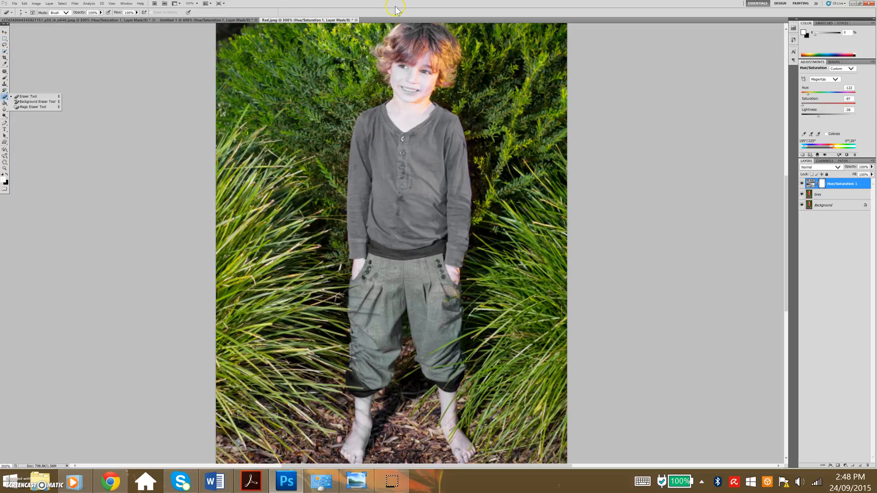
left_click(25, 12)
left_click_drag(33, 29, 25, 28)
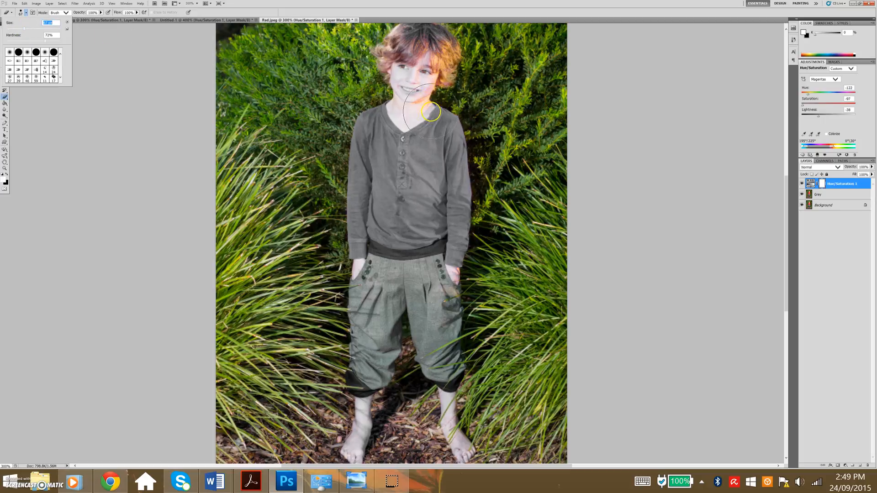
left_click_drag(416, 73, 373, 43)
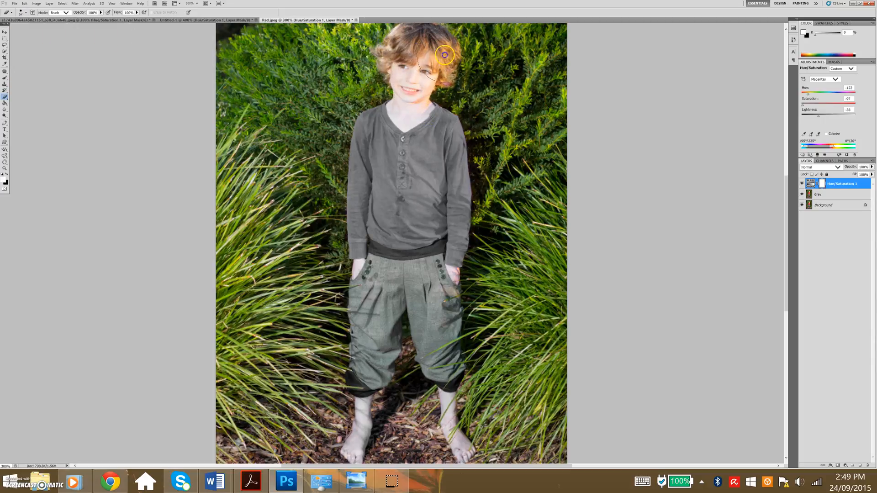
mouse_move(404, 74)
left_mouse_down()
mouse_move(432, 78)
mouse_move(445, 72)
mouse_move(430, 65)
mouse_move(477, 66)
left_mouse_up()
left_click_drag(454, 428, 466, 477)
mouse_move(411, 427)
left_mouse_down()
mouse_move(376, 439)
mouse_move(325, 438)
left_mouse_up()
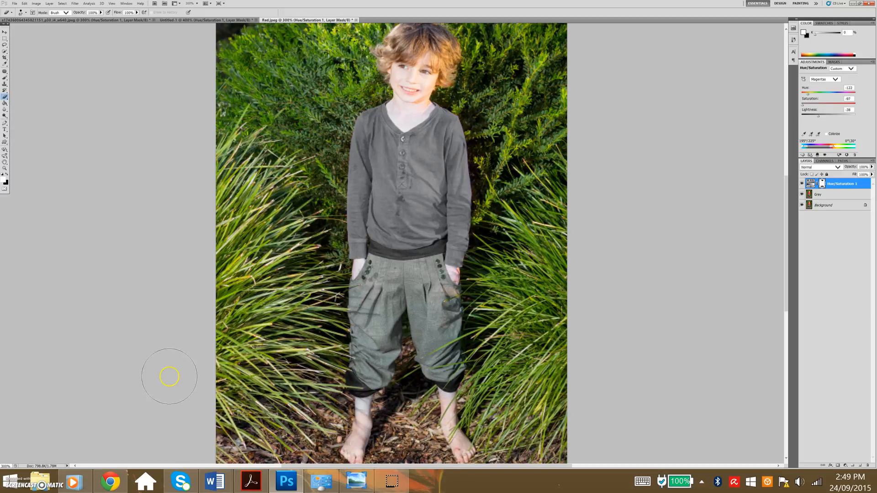
Step: Try clearing the adjustment from everything below the shirt hem with a rectangular marquee selection starting above the sleeve cuff
left_click(4, 38)
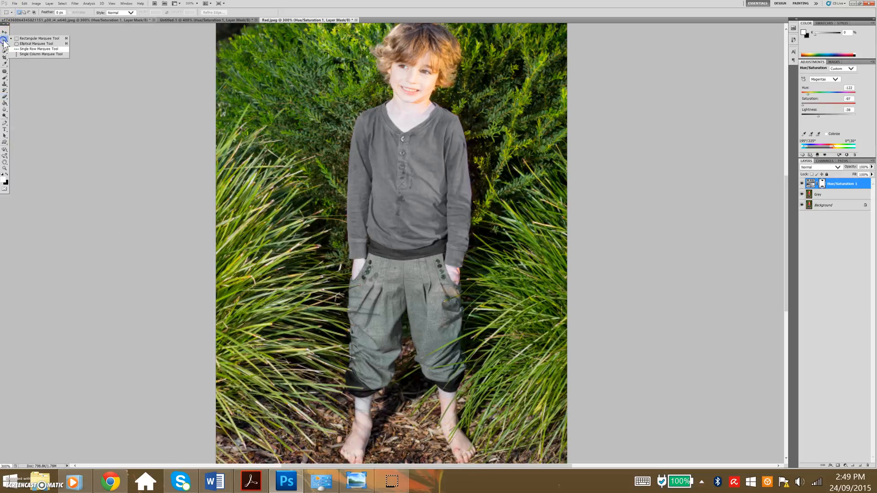
left_click(215, 259)
left_click_drag(354, 401, 517, 468)
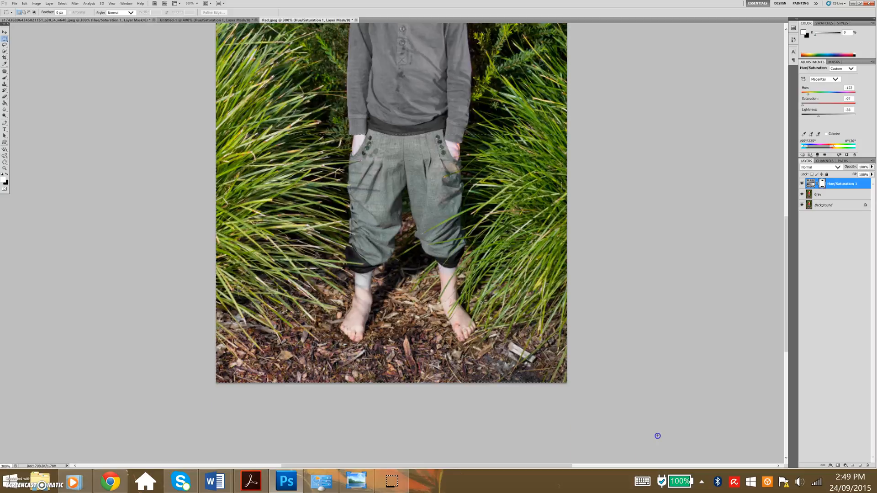
key("Delete")
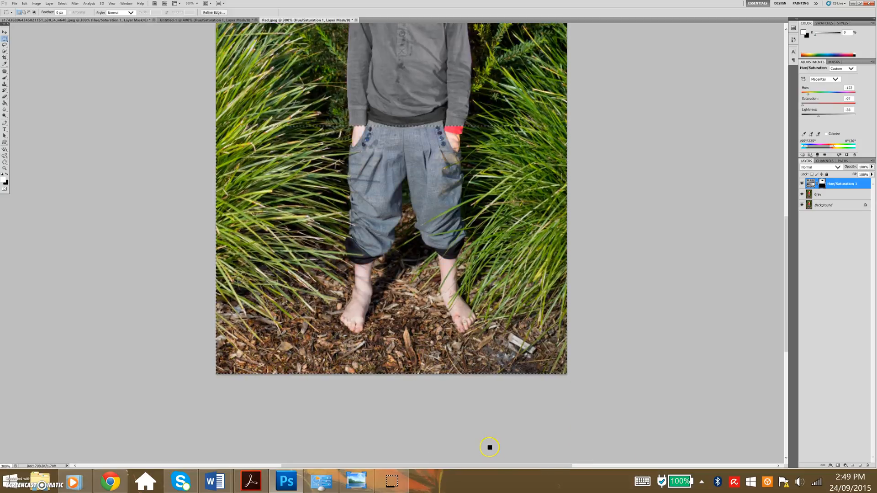
Step: Clear the adjustment mask across the trousers and ground with a rectangular selection starting just below the sleeve cuffs, and deselect
left_click(451, 126)
left_click_drag(215, 136, 812, 452)
key("Delete")
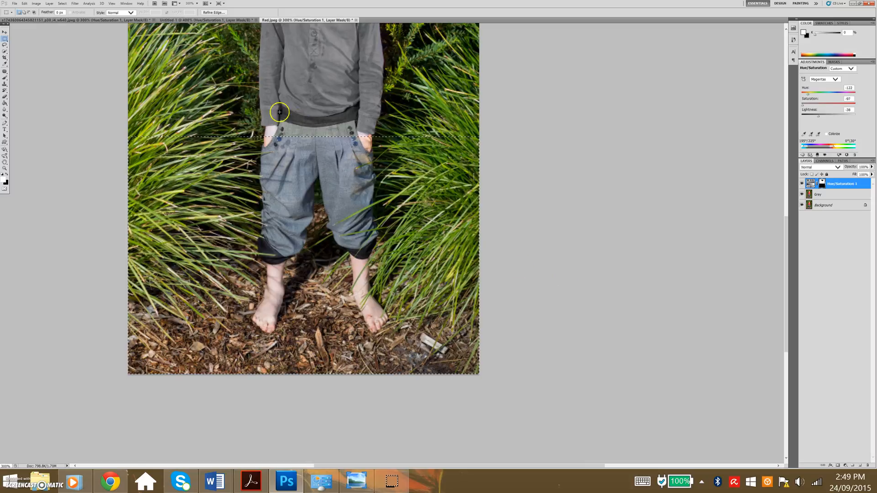
key("ctrl+d")
Step: Erase the remaining adjustment from the upper part of the trousers below the shirt hem
left_click(4, 97)
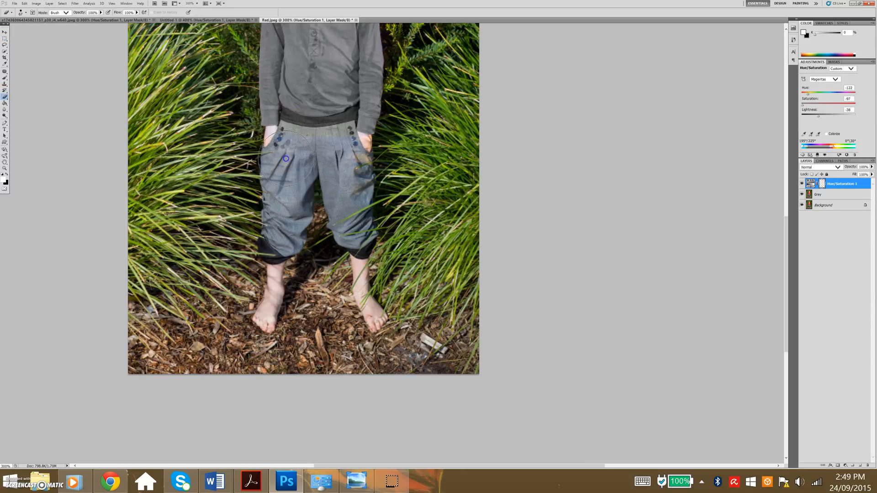
left_click(300, 154)
left_click_drag(342, 155, 353, 170)
left_click(349, 159)
left_click(349, 159)
left_click(330, 156)
left_click(303, 204)
left_click(616, 259)
left_click(347, 183)
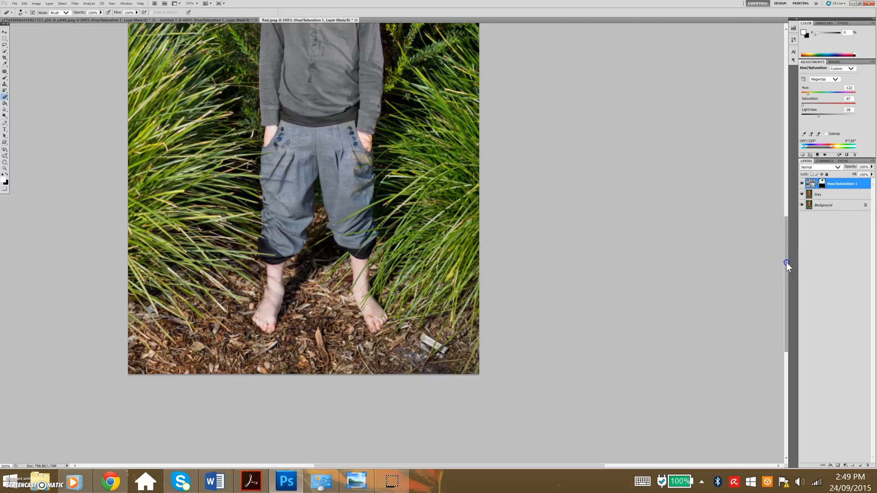
Step: Reduce the Eraser brush size and erase the adjustment from the boy's neck inside the shirt collar
left_click_drag(786, 263, 779, 188)
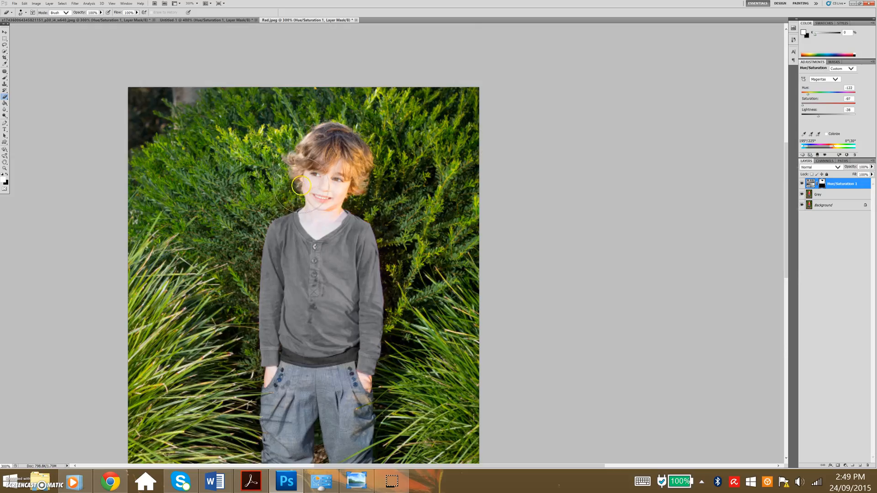
left_click(26, 13)
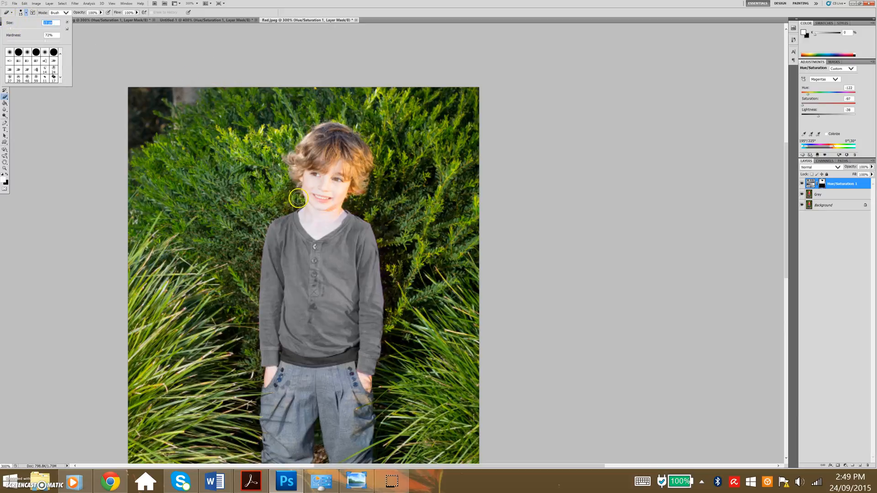
left_click(309, 213)
mouse_move(310, 215)
left_mouse_down()
mouse_move(307, 238)
mouse_move(302, 206)
mouse_move(308, 217)
left_mouse_up()
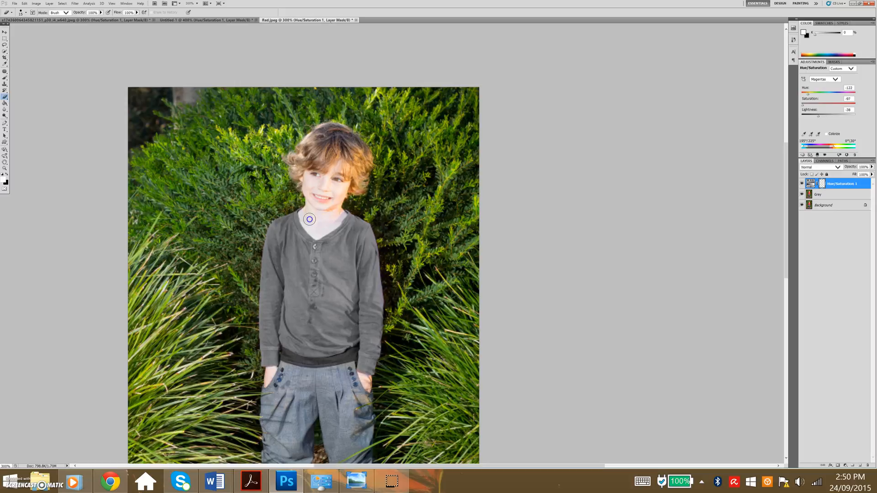
left_click(309, 217)
left_click(306, 215)
left_click(308, 221)
left_click(313, 226)
left_click(318, 229)
left_click(324, 222)
left_click(321, 222)
left_click(325, 222)
left_click(335, 220)
left_click(338, 215)
left_click(329, 223)
left_click(332, 223)
left_click(332, 215)
left_click(322, 221)
Step: Erase the adjustment from both hands at the trouser pockets
left_click(272, 374)
left_click(272, 373)
left_click(275, 374)
left_click(367, 385)
left_click(359, 383)
left_click(357, 379)
left_click(357, 379)
Step: Try a Master lightness of -39 on the Hue/Saturation layer, restoring it to 0 and checking the layer off and on
key("ctrl+minus")
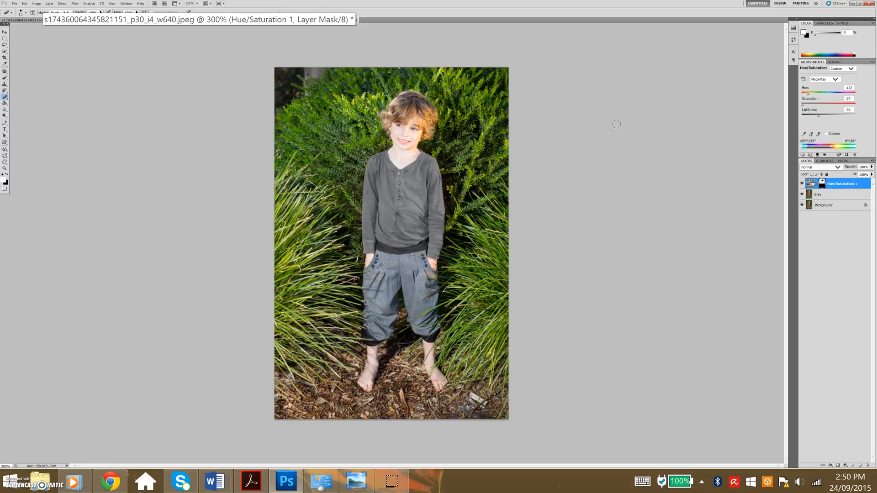
left_click(822, 194)
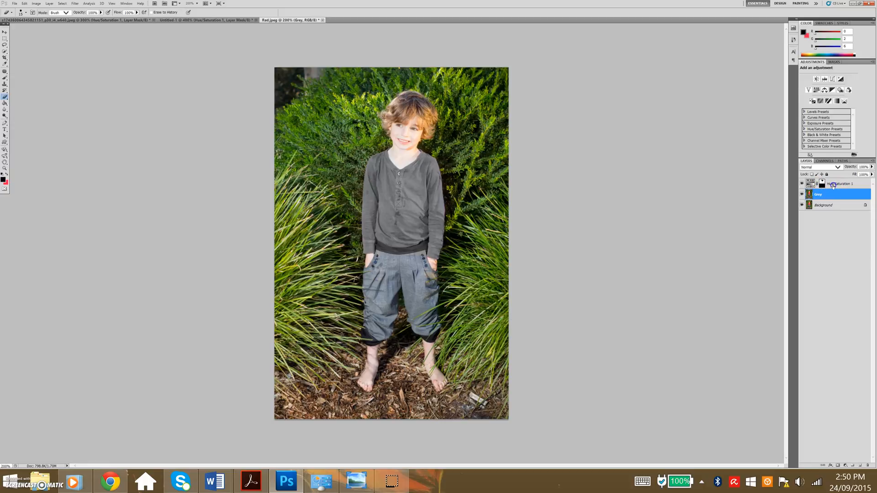
left_click(833, 185)
left_click_drag(828, 115, 821, 116)
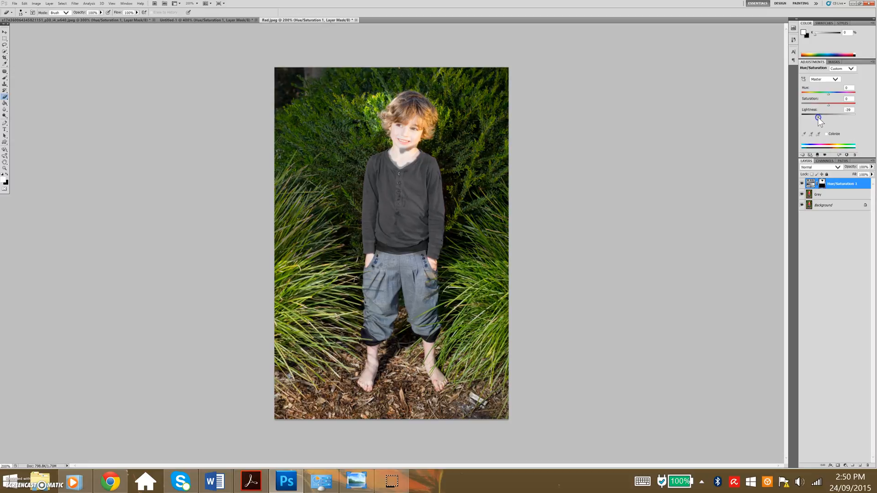
mouse_move(817, 117)
left_mouse_down()
mouse_move(805, 120)
mouse_move(828, 119)
left_mouse_up()
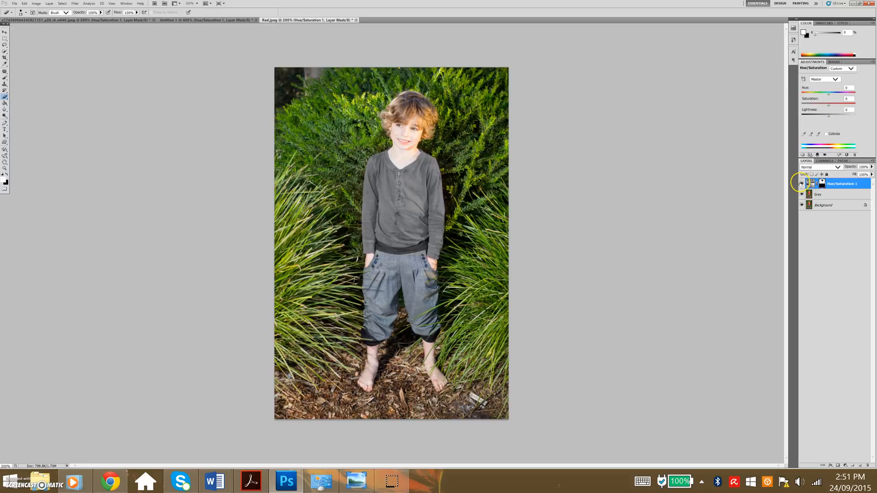
left_click(801, 183)
left_click(801, 183)
Step: Switch the Hue/Saturation adjustment back to the Magentas range and set its lightness to -100 to blacken the shirt
left_click(822, 194)
left_click(811, 184)
left_click(835, 81)
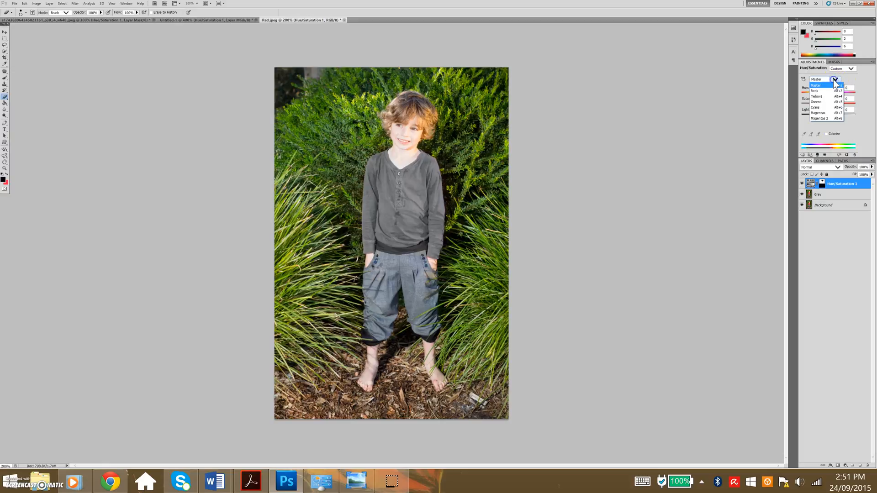
left_click(821, 113)
left_click_drag(819, 116, 802, 121)
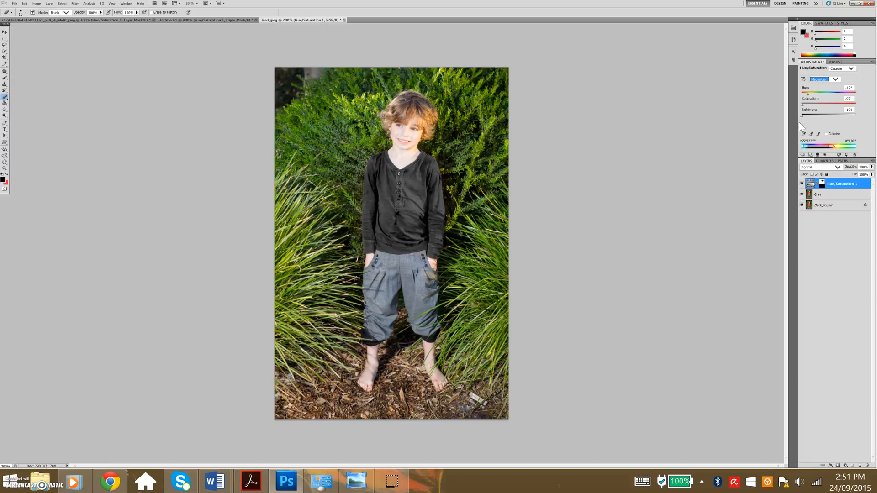
Step: Save a copy of the black-shirt photo to the Desktop as a PNG named Black, accepting the default PNG options
left_click(14, 4)
left_click(53, 197)
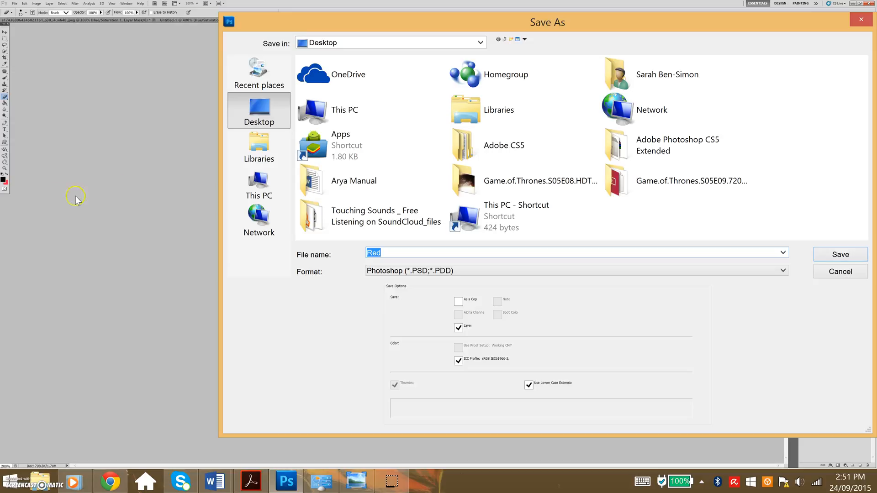
left_click(406, 272)
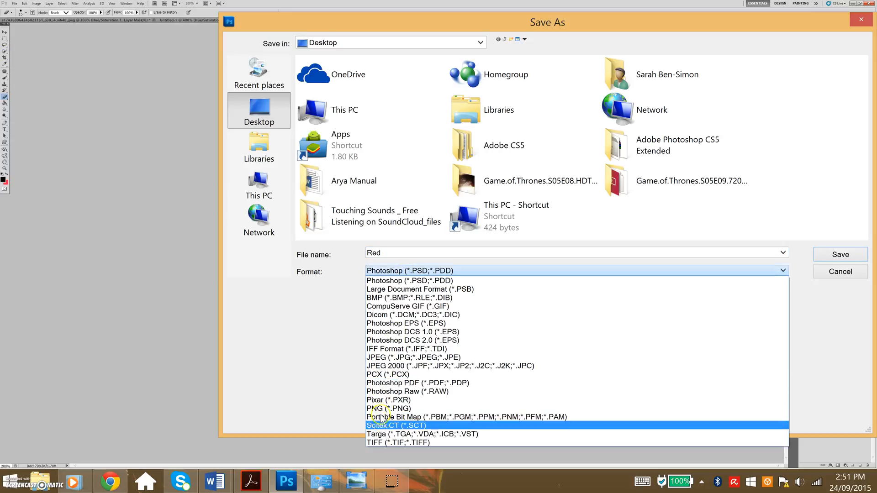
left_click(380, 409)
left_click(396, 252)
left_click(397, 252)
double_click(397, 252)
type("Black")
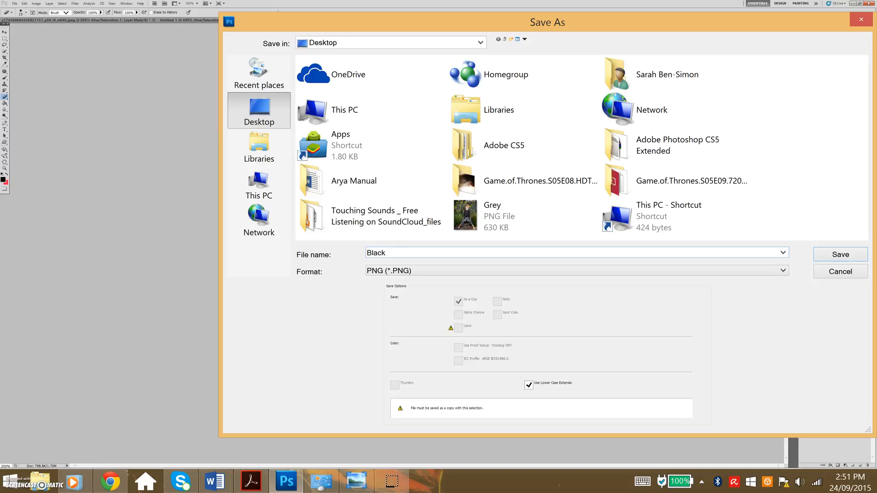
key("Return")
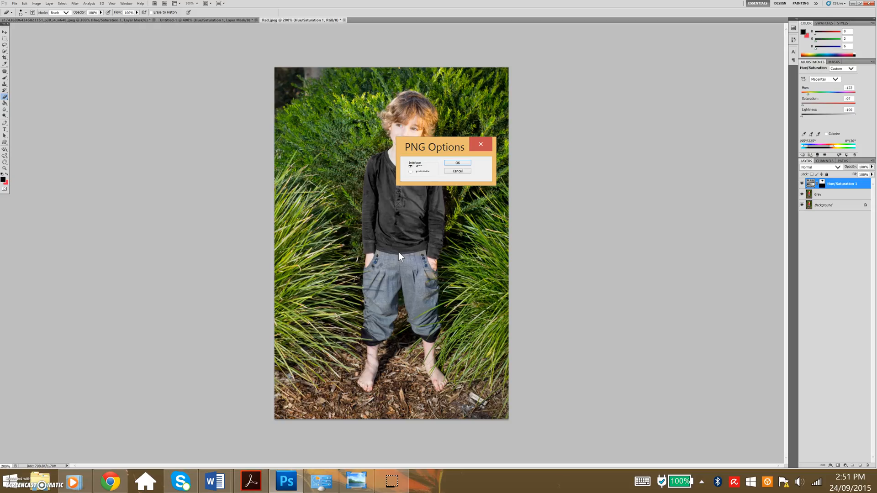
left_click(456, 164)
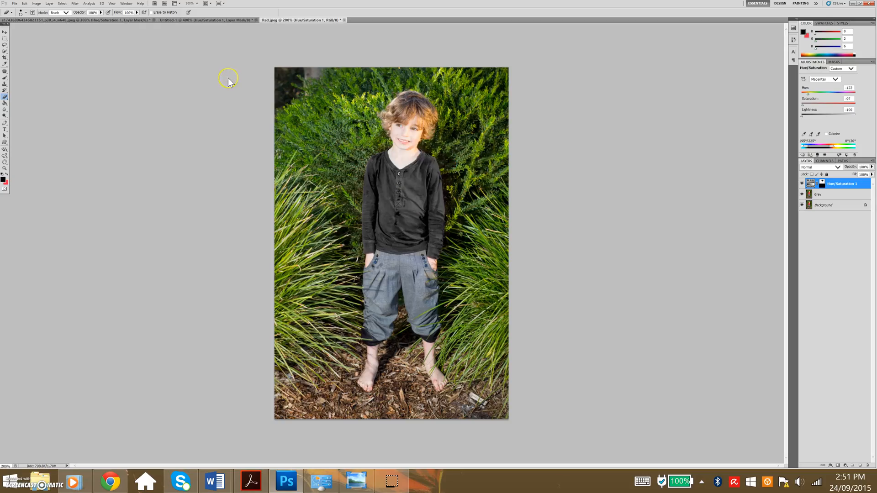
Step: View the open photo of the boy in plaid trousers, return to the Red.jpeg photo, and minimise Photoshop to show the product page in Chrome
left_click(48, 21)
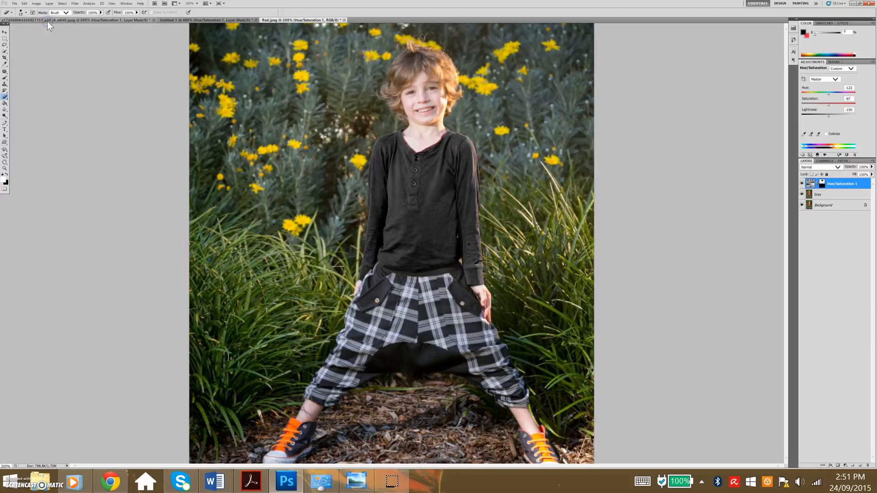
left_click(313, 18)
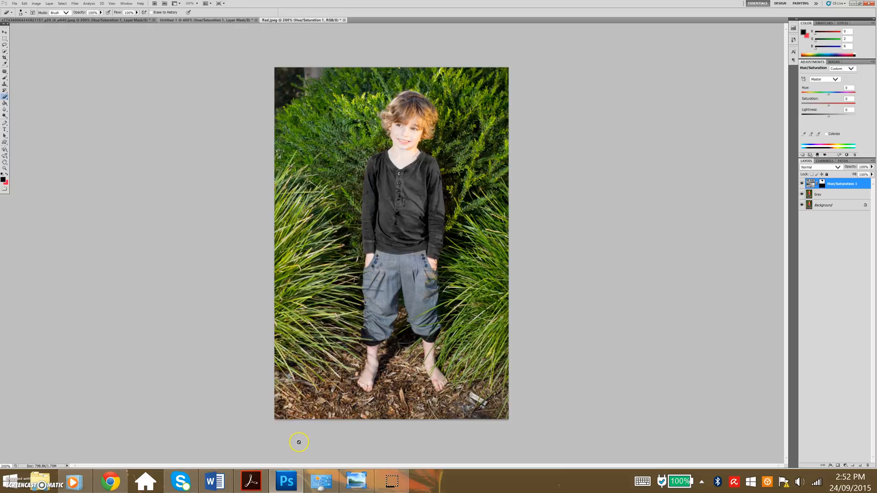
left_click(287, 483)
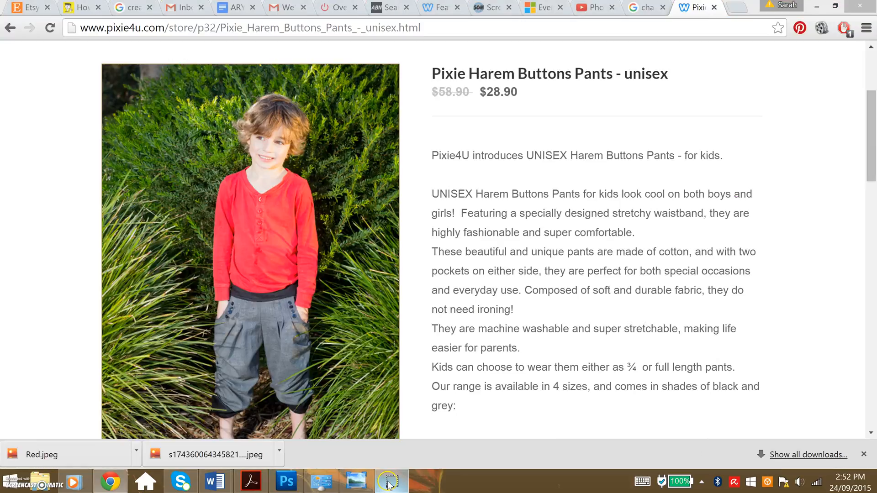